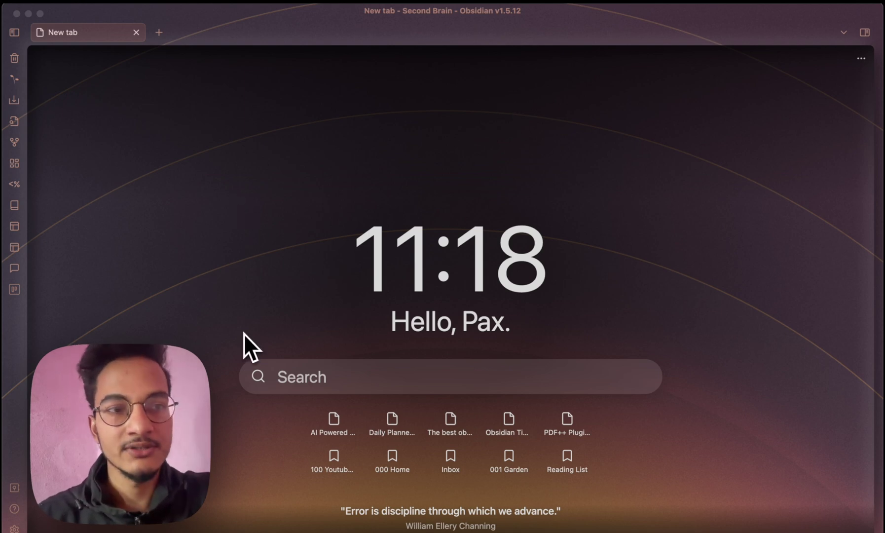
# Search the web for ollama, go to ollama.com and download Ollama-darwin.zip for macOS.
pyautogui.moveTo(258, 530)
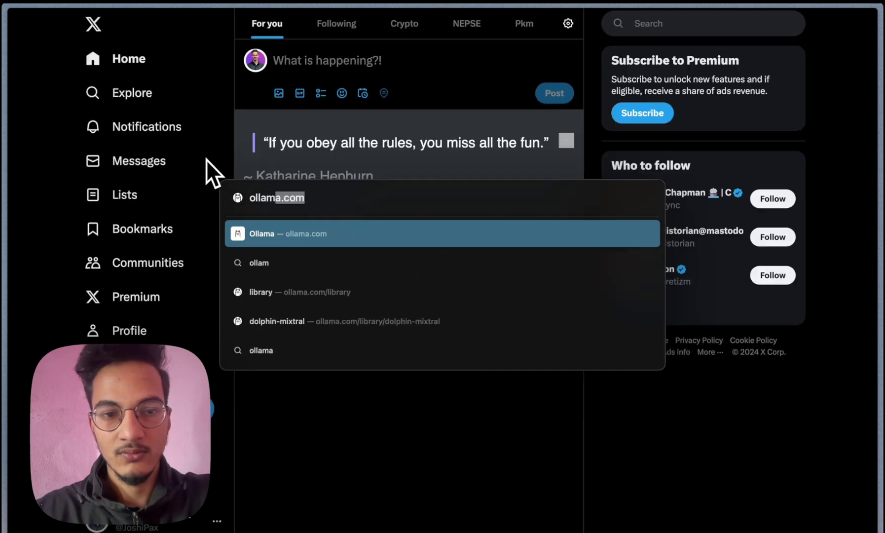
pyautogui.write('a')
pyautogui.press('BackSpace')
pyautogui.press('Return')
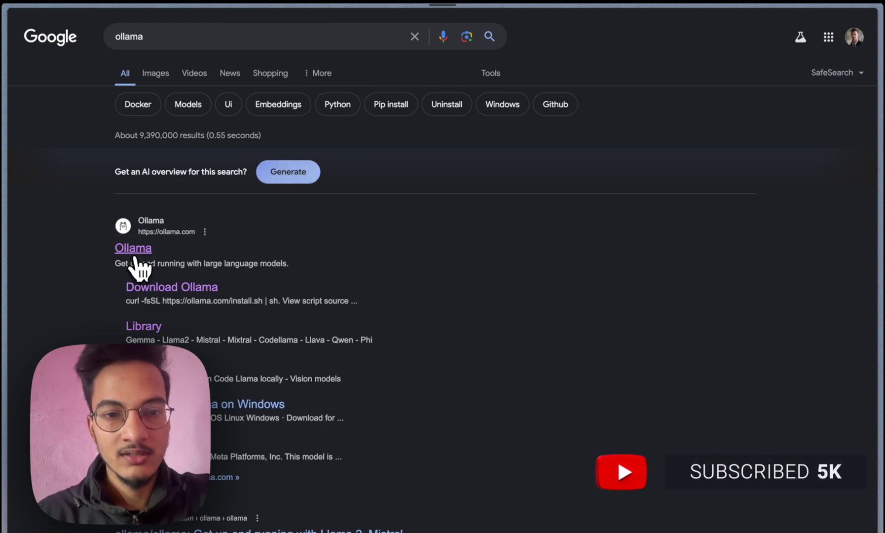
pyautogui.click(135, 256)
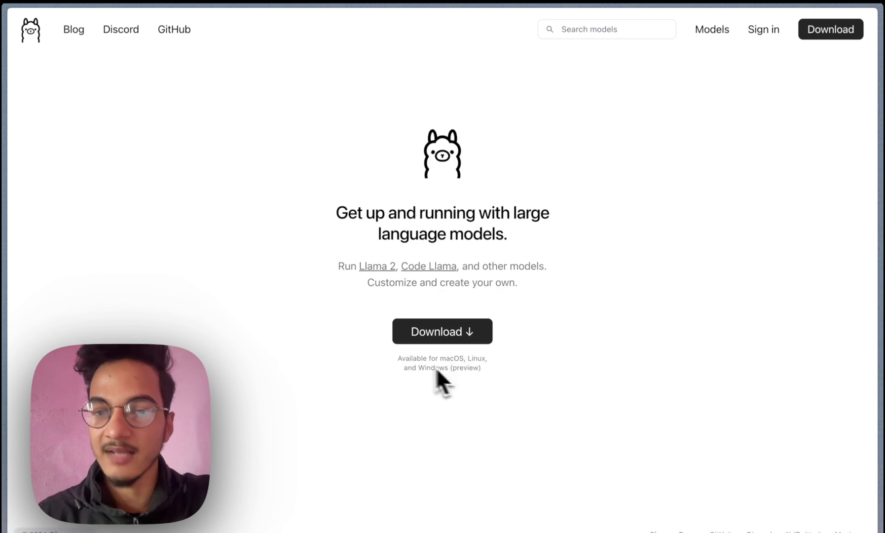
pyautogui.click(438, 337)
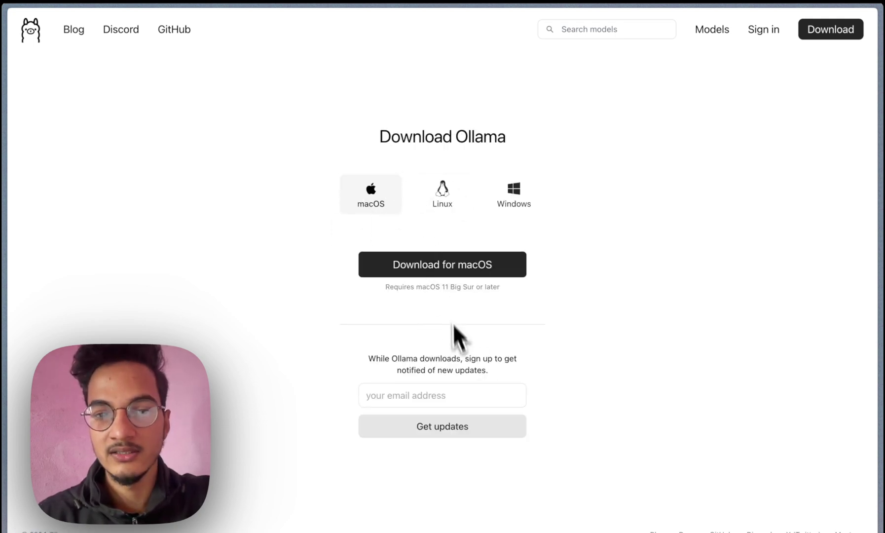
pyautogui.click(463, 270)
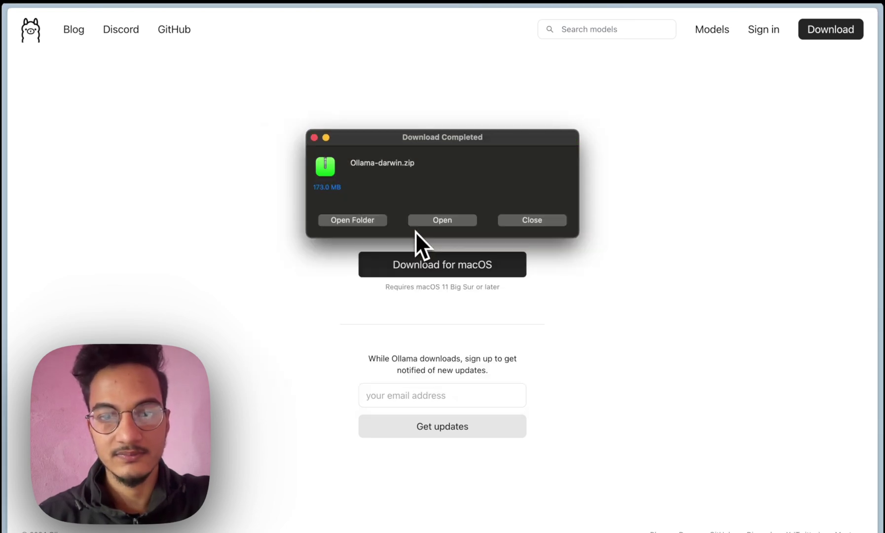
# Extract Ollama.app from Ollama-darwin.zip in Finder, then close Finder.
pyautogui.click(368, 220)
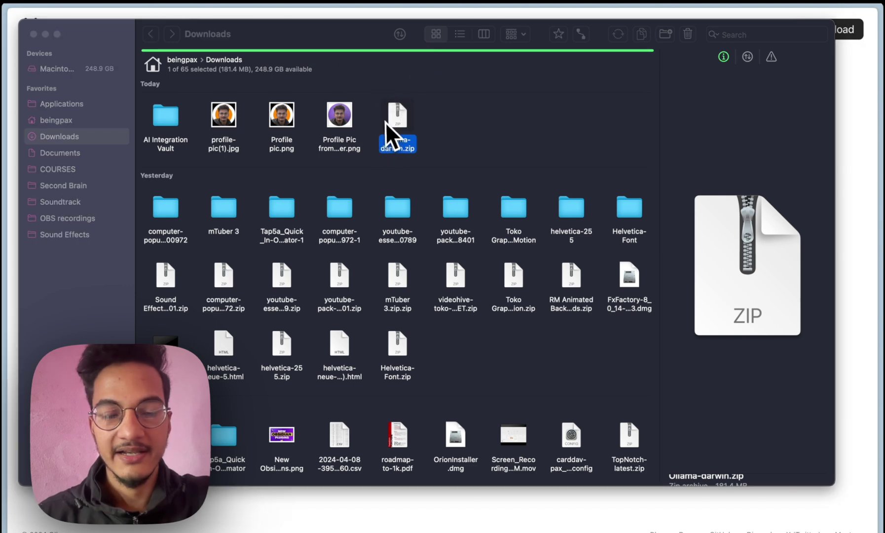
pyautogui.doubleClick(384, 121)
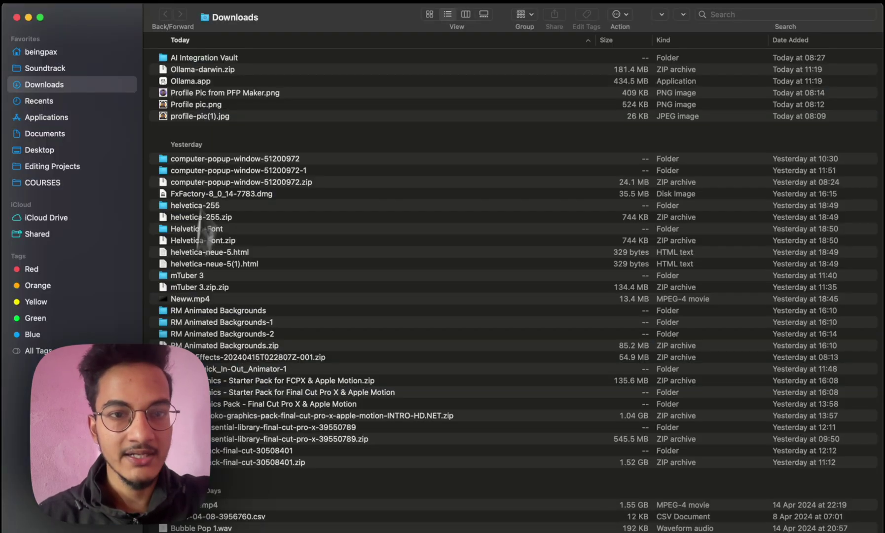
pyautogui.press('cmd+shift+a')
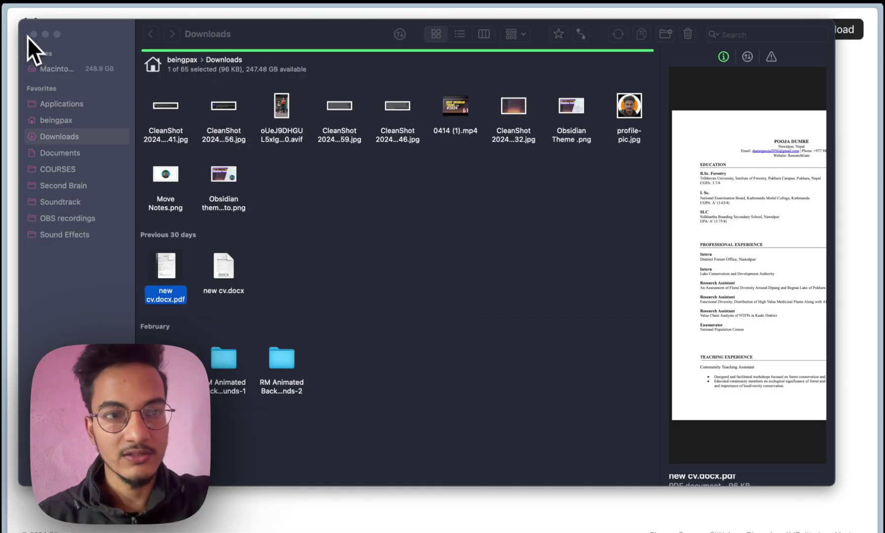
pyautogui.click(35, 38)
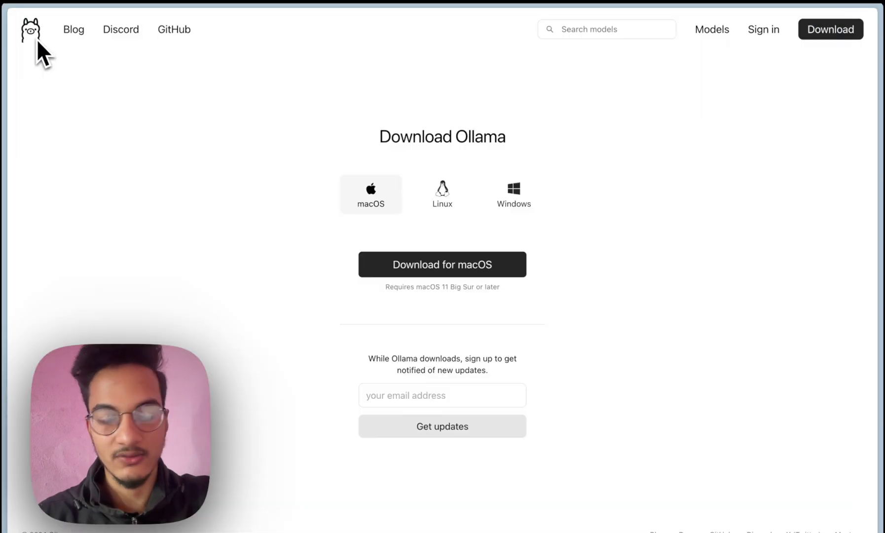
# Launch the Ollama app from the launcher by searching 'oll'.
pyautogui.press('super+space')
pyautogui.write('oll')
pyautogui.press('Return')
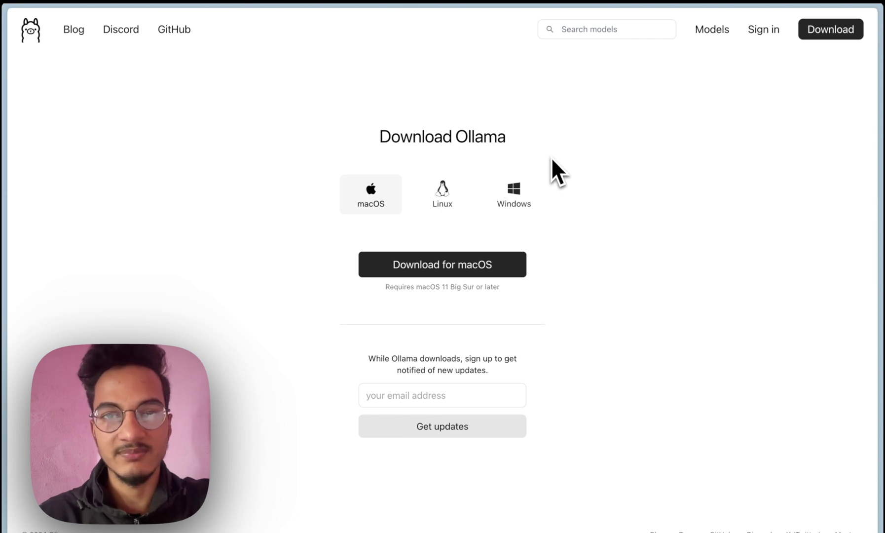
# Switch Obsidian to the AI Integration Vault and turn on community plugins.
pyautogui.moveTo(450, 527)
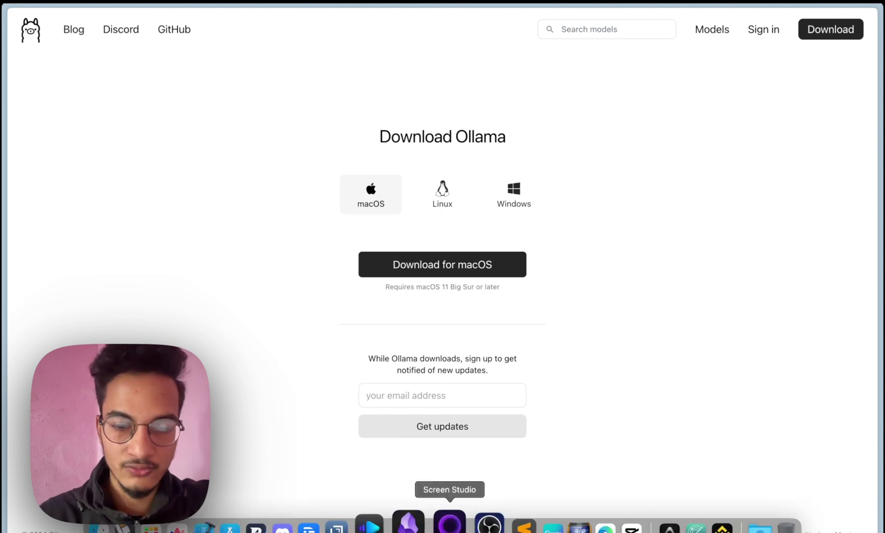
pyautogui.click(412, 527)
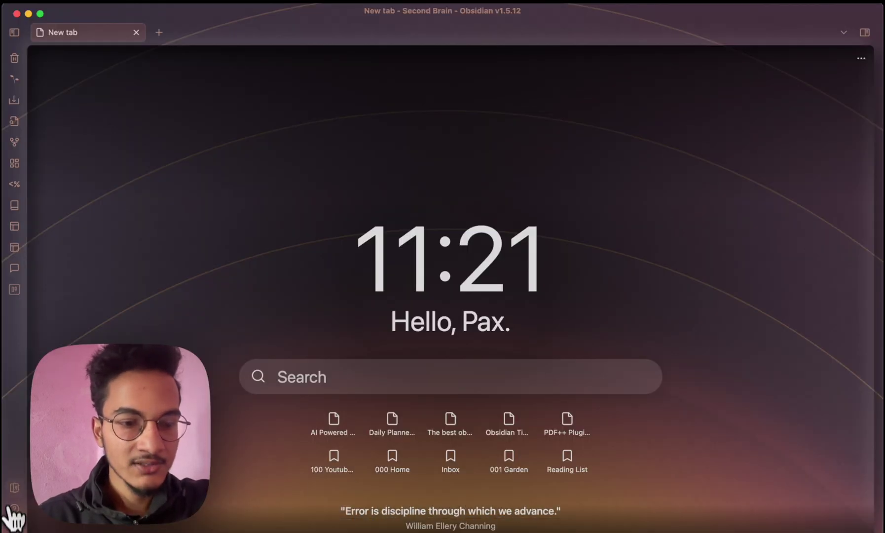
pyautogui.click(14, 488)
pyautogui.press('super+comma')
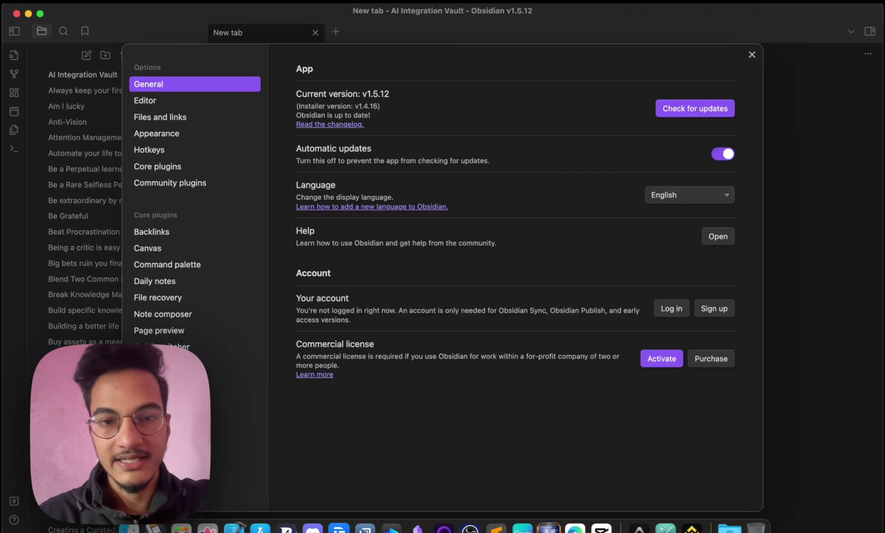
pyautogui.click(198, 183)
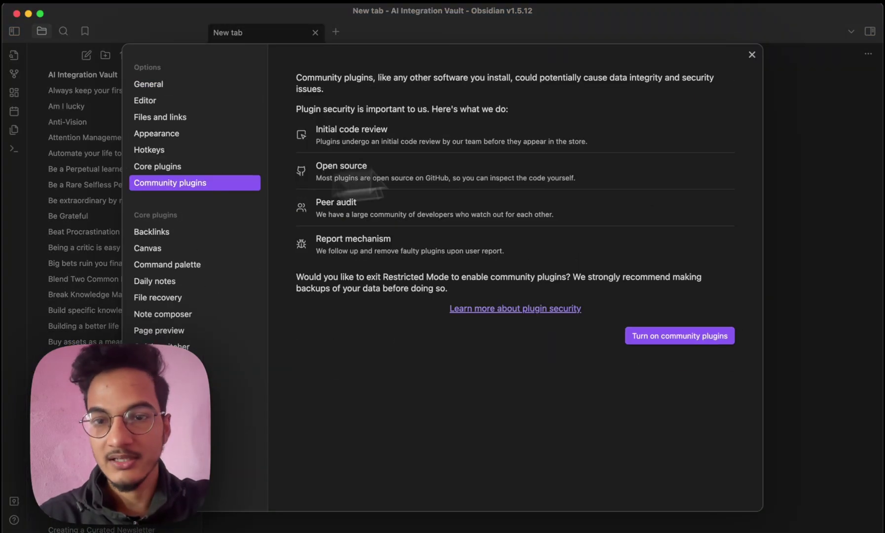
pyautogui.click(694, 335)
# Find 'smart second' in the plugin catalogue, install and enable Smart Second Brain, then view its options.
pyautogui.click(723, 115)
pyautogui.write('smart')
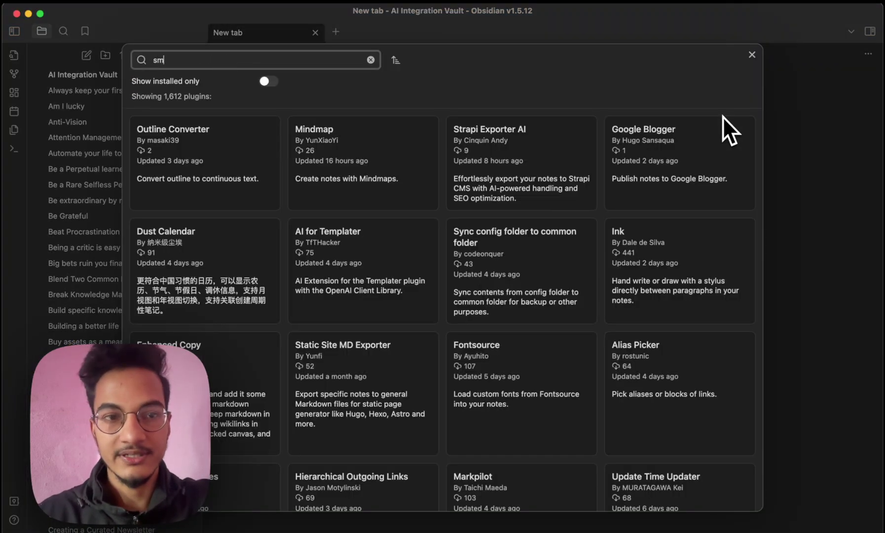
pyautogui.press('BackSpace')
pyautogui.write('t second')
pyautogui.click(148, 148)
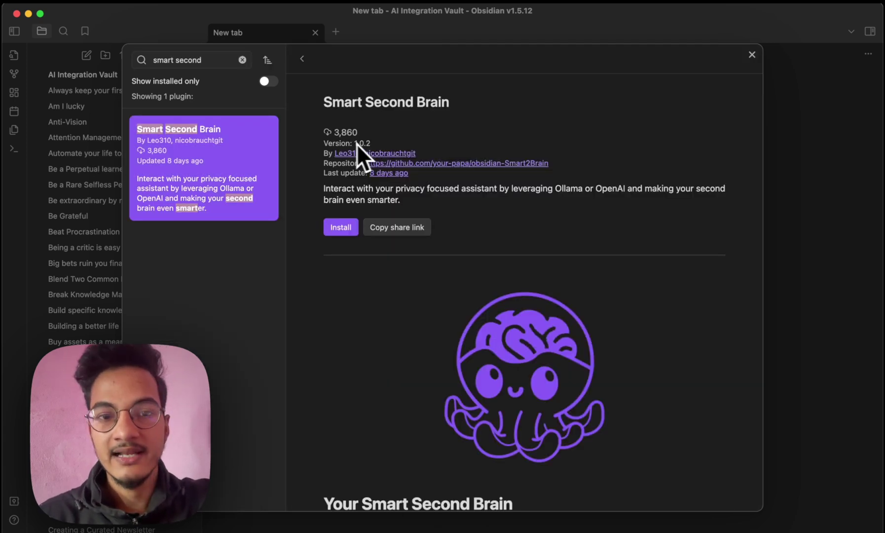
pyautogui.click(349, 226)
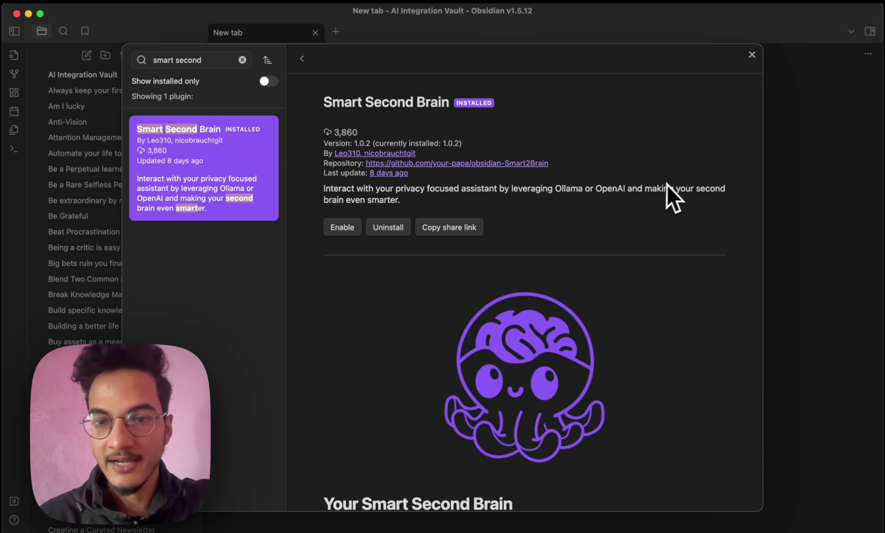
pyautogui.click(343, 228)
pyautogui.click(345, 232)
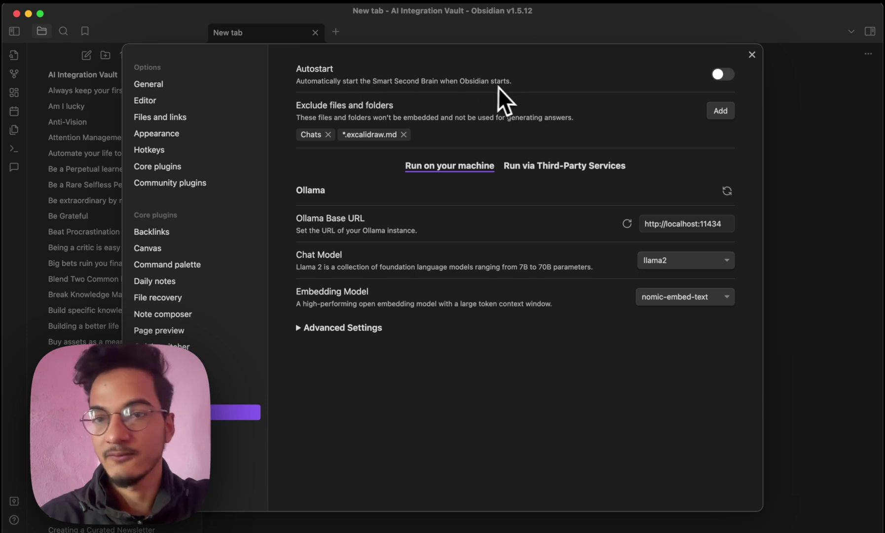
# Turn Autostart on and revert a trial exclusion, leaving only Chats and *.excalidraw.md excluded.
pyautogui.click(721, 74)
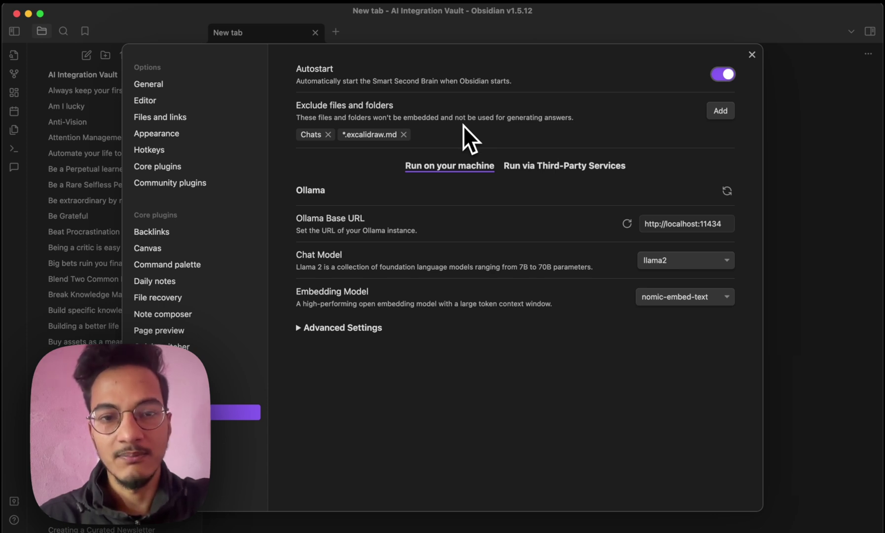
pyautogui.click(720, 111)
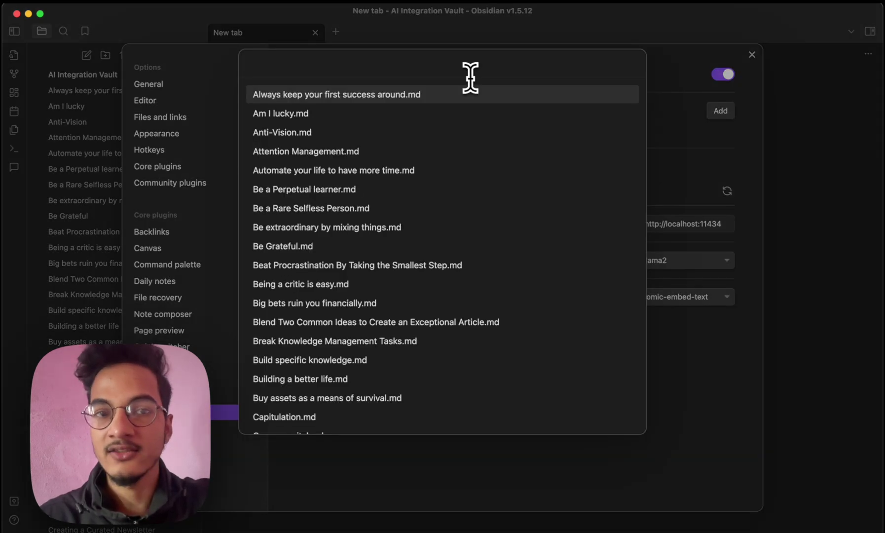
pyautogui.click(168, 83)
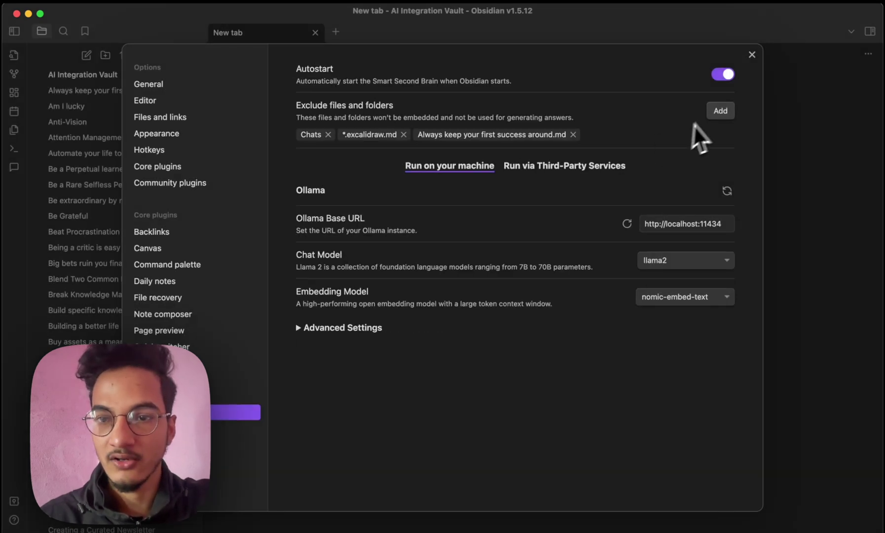
pyautogui.click(720, 110)
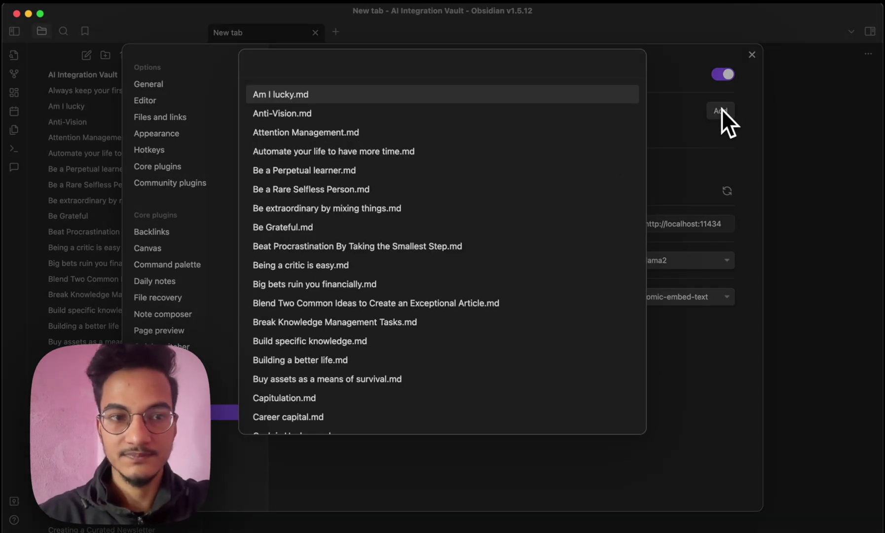
pyautogui.click(725, 147)
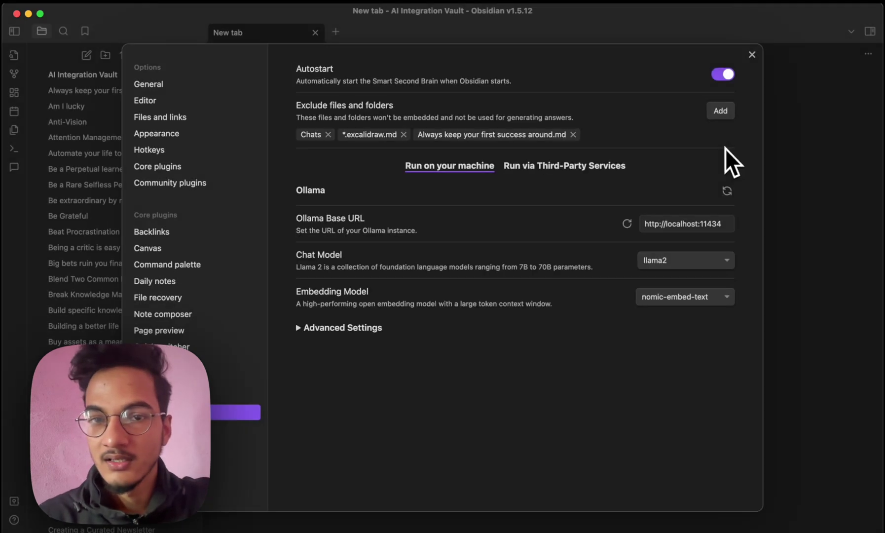
pyautogui.click(573, 134)
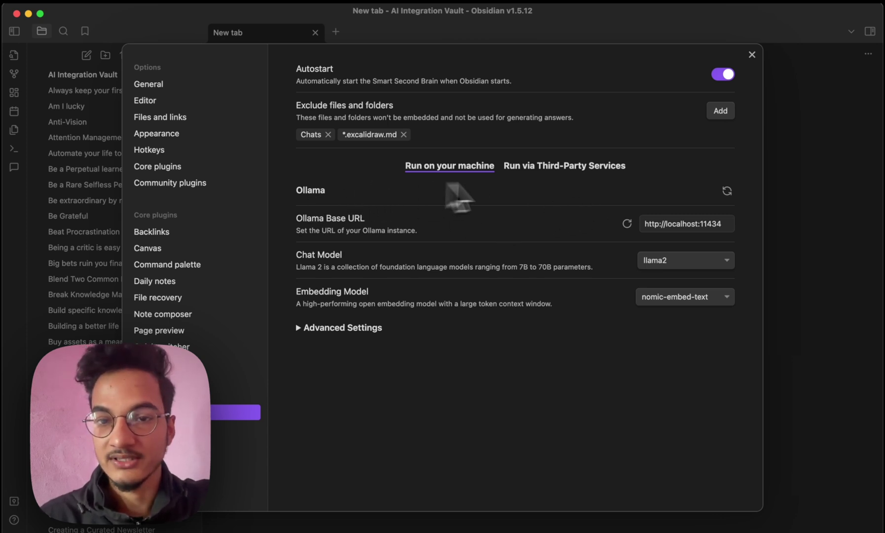
# Keep the local Ollama option and set the embedding model to mxbai-embed-large.
pyautogui.click(592, 166)
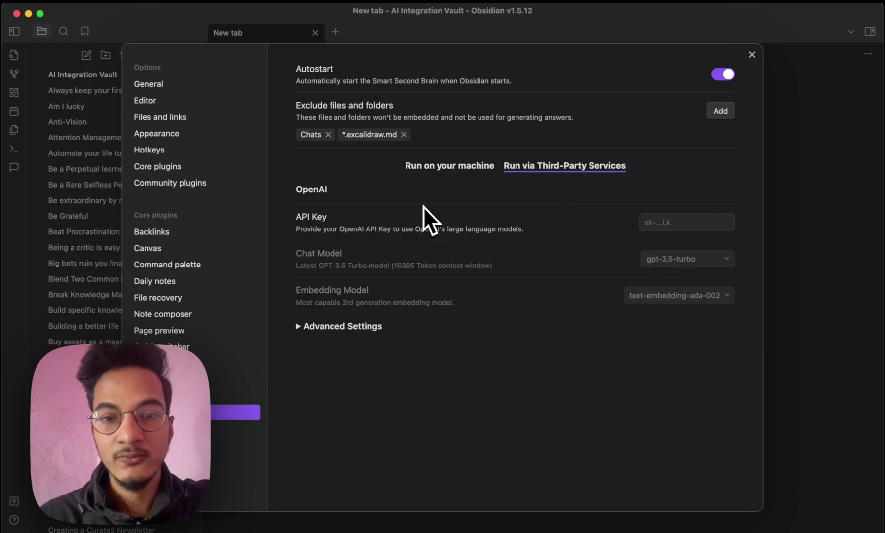
pyautogui.click(453, 168)
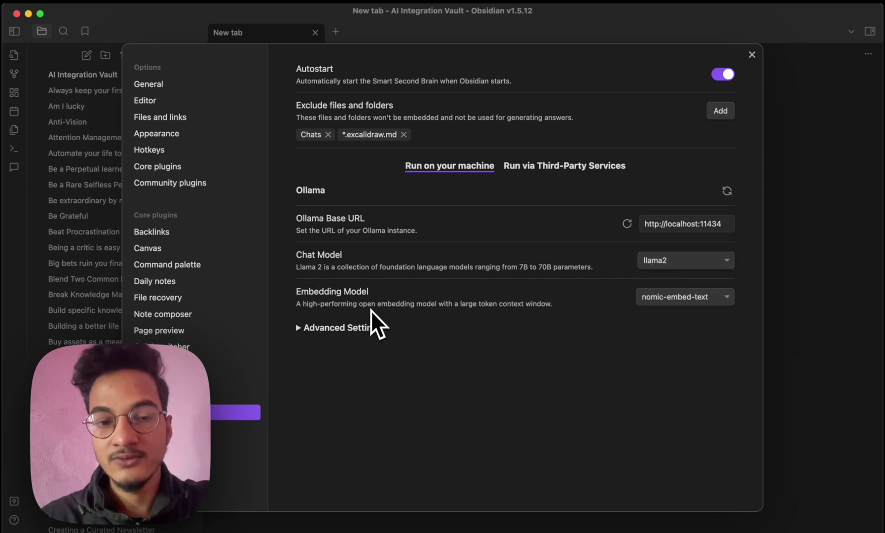
pyautogui.click(696, 303)
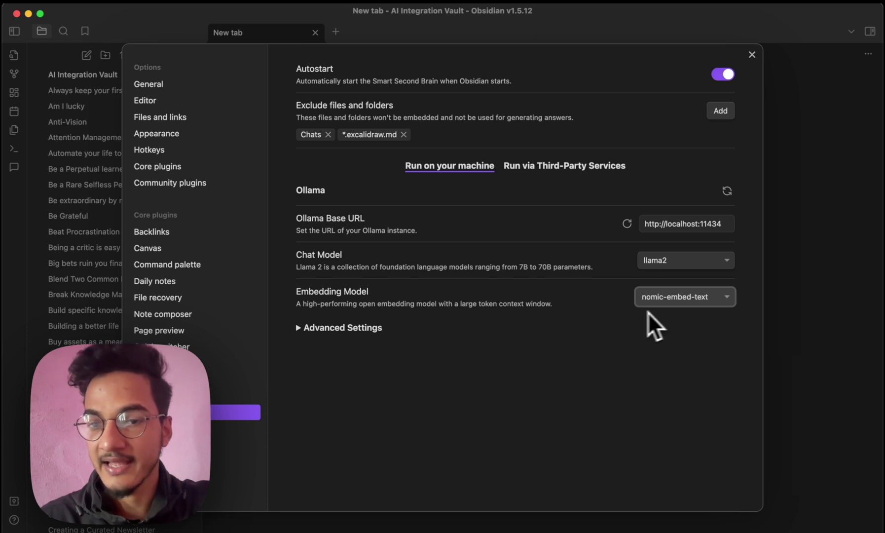
pyautogui.click(710, 315)
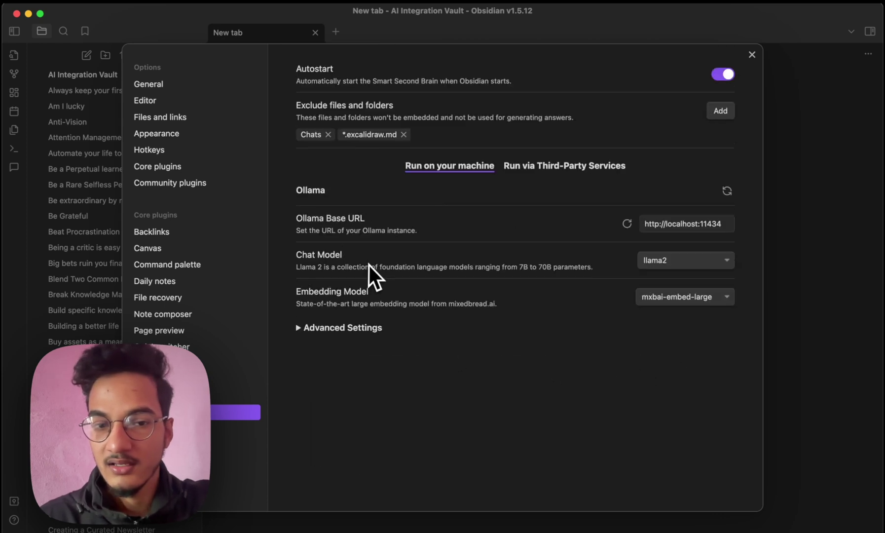
# Glance through the advanced settings, then choose gemma as the chat model.
pyautogui.click(370, 332)
pyautogui.scroll(-3, 368, 333)
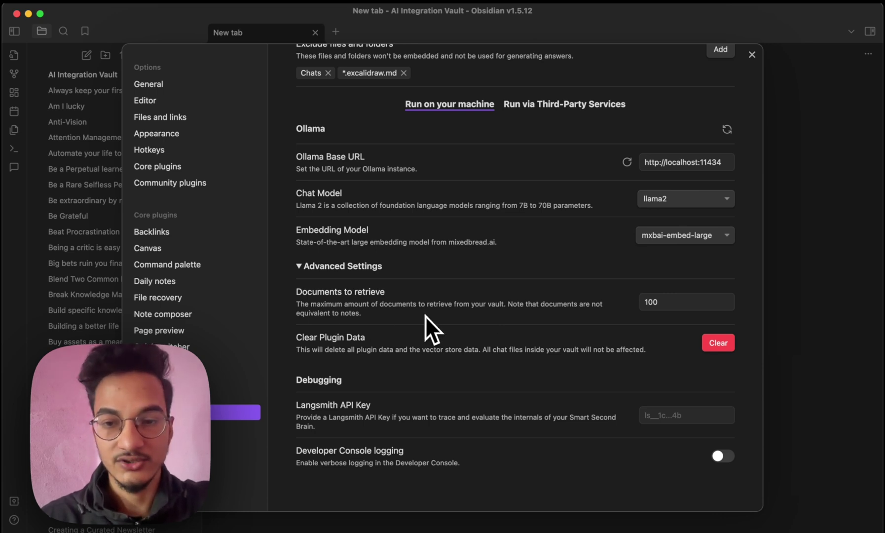
pyautogui.click(347, 268)
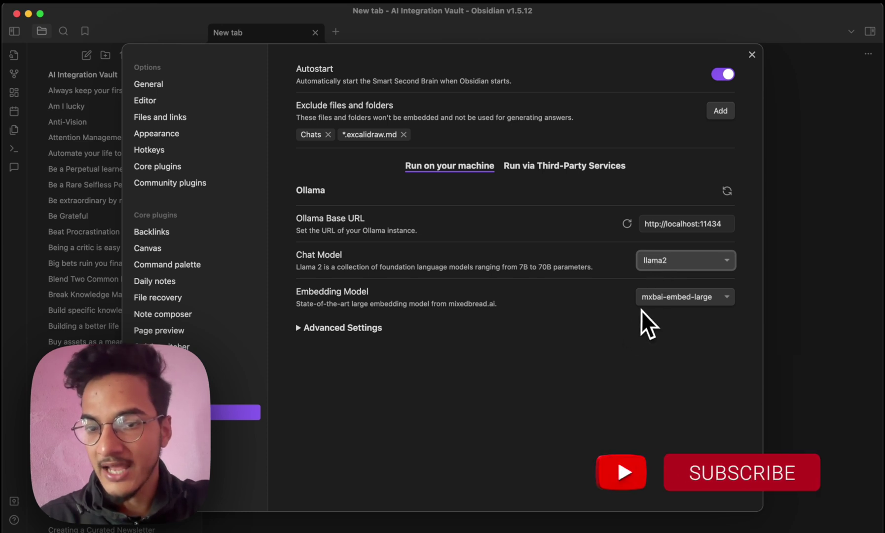
pyautogui.press('space')
pyautogui.click(677, 316)
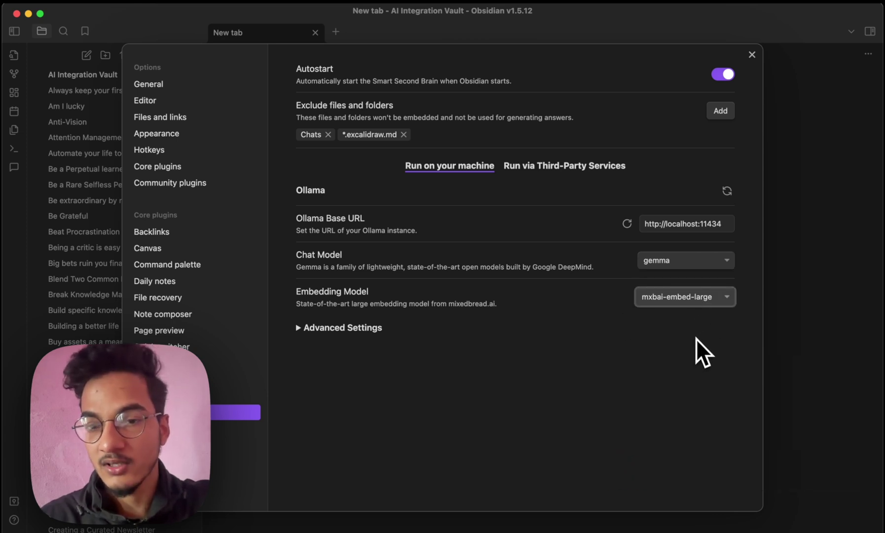
# Open Smart Second Brain's chat from the command palette and copy the launchctl OLLAMA_ORIGINS command.
pyautogui.click(811, 226)
pyautogui.press('super+p')
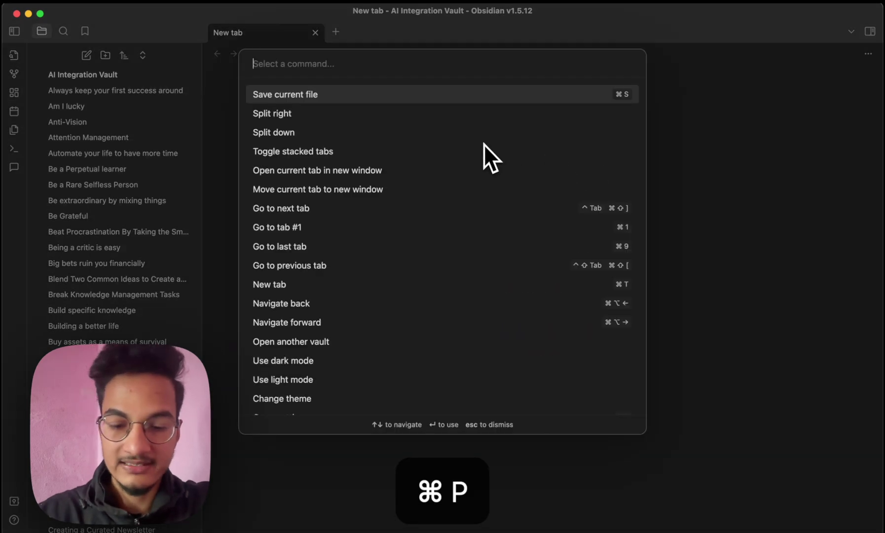
pyautogui.write('smart')
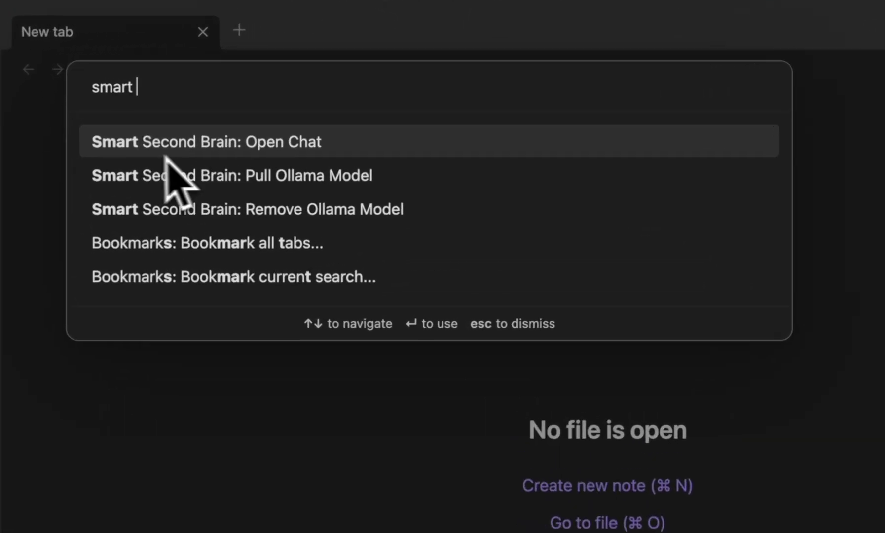
pyautogui.click(311, 146)
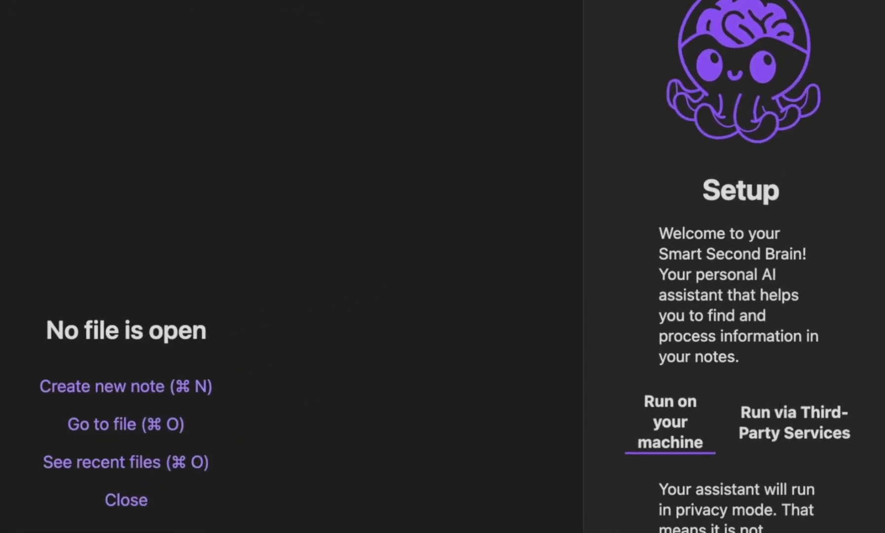
pyautogui.scroll(-2, 644, 213)
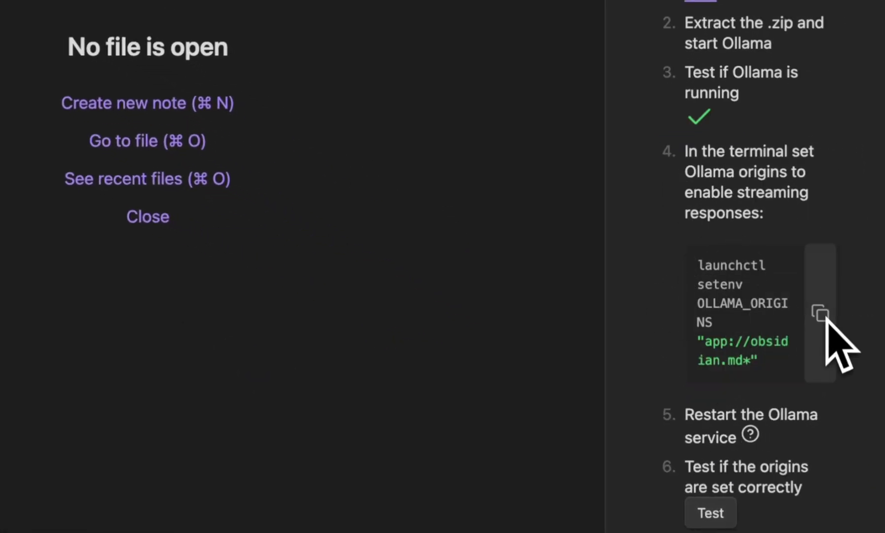
pyautogui.click(826, 320)
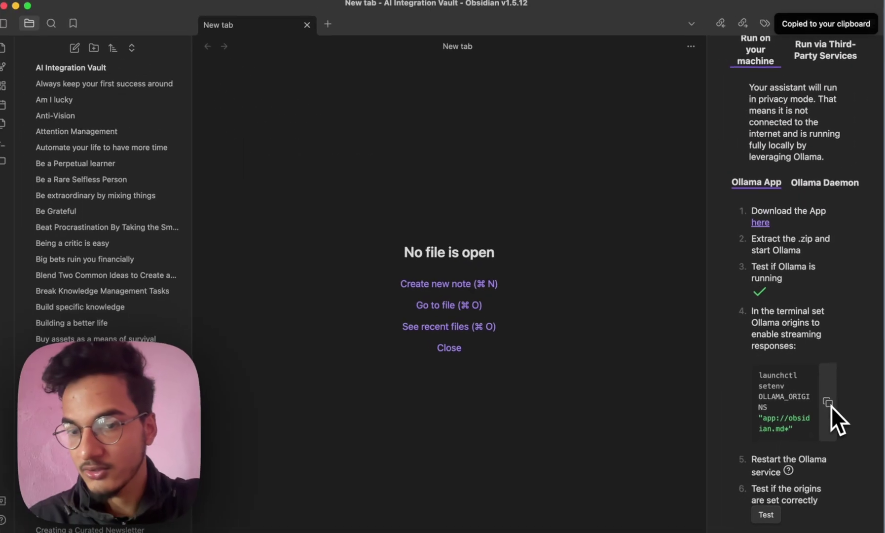
# Open Terminal and run the pasted launchctl setenv OLLAMA_ORIGINS "app://obsidian.md*" command.
pyautogui.press('super+space')
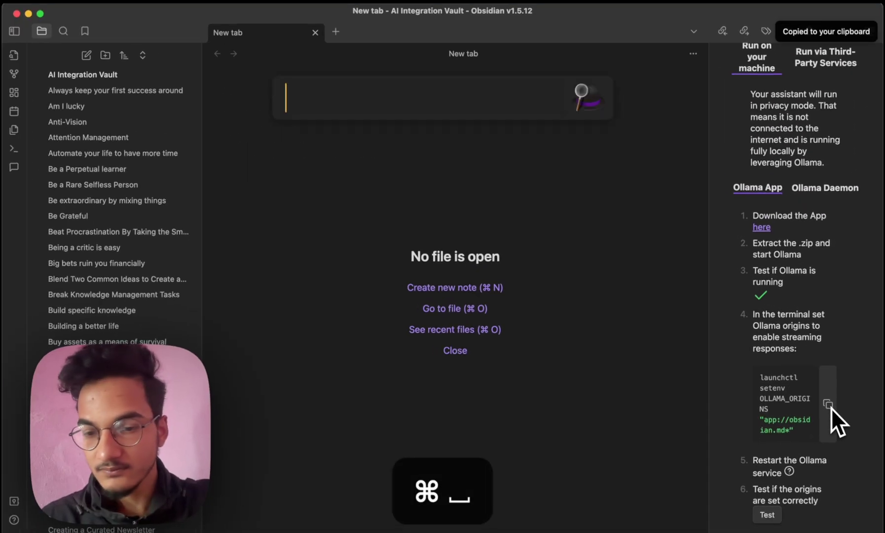
pyautogui.write('ter')
pyautogui.press('Return')
pyautogui.press('super+v')
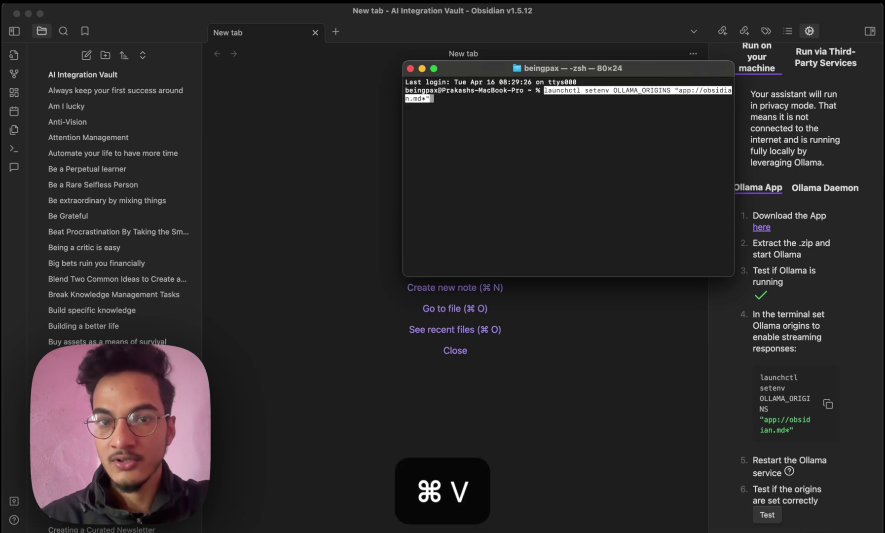
pyautogui.press('Return')
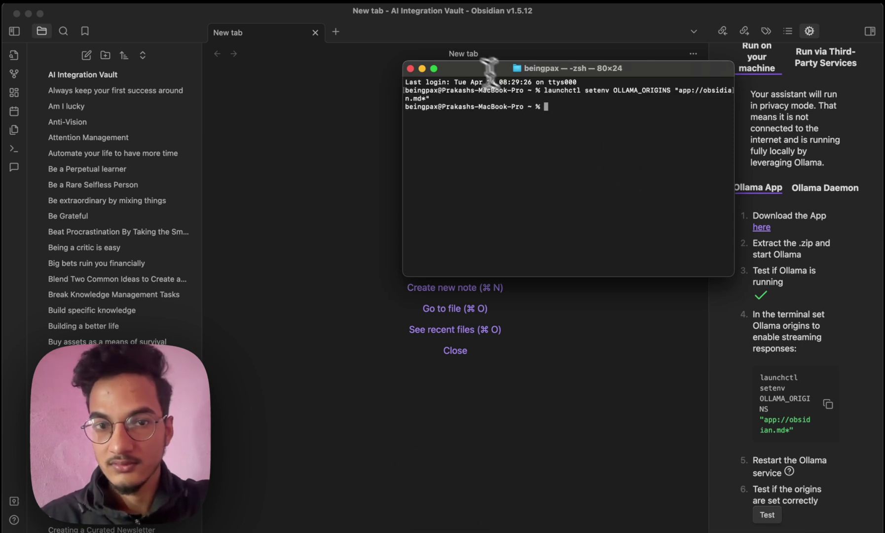
# Close Terminal, pass the Ollama origins Test in Obsidian, and follow the 'here' download link.
pyautogui.click(410, 68)
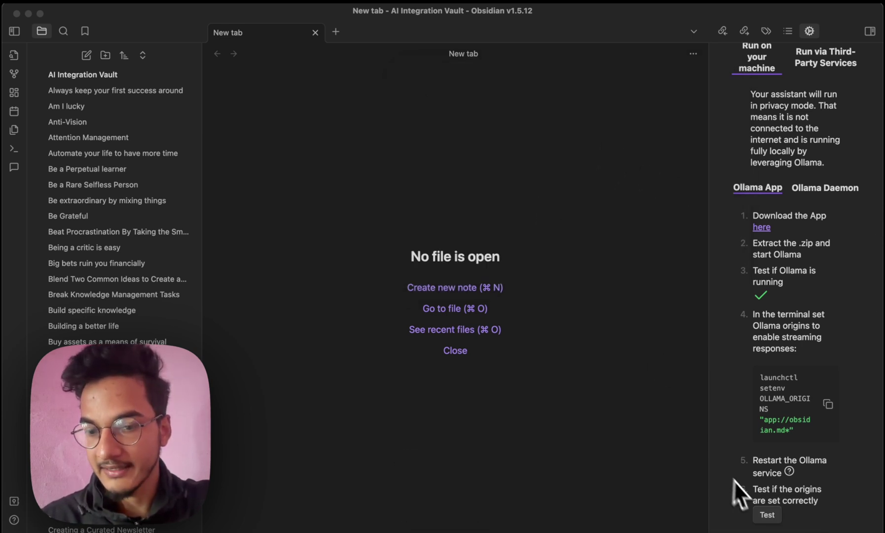
pyautogui.click(769, 516)
pyautogui.click(770, 517)
pyautogui.scroll(-3, 770, 519)
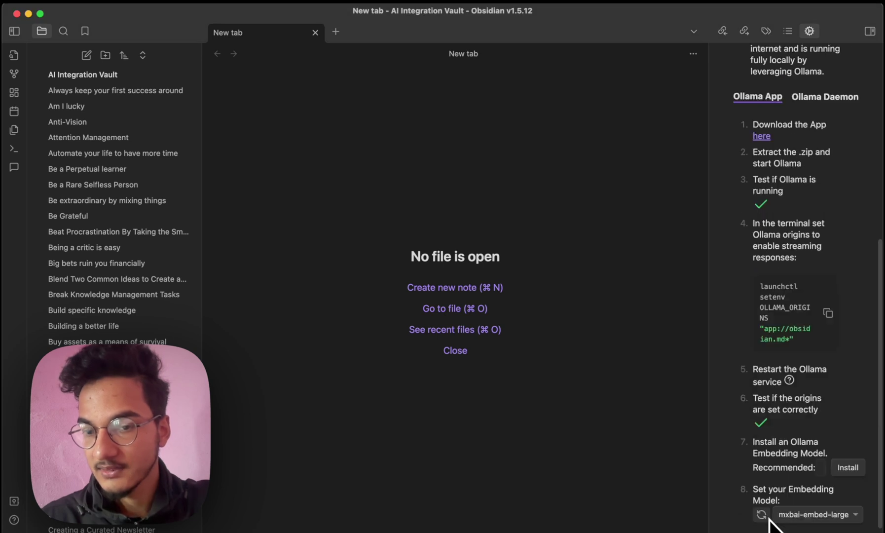
pyautogui.scroll(-2, 789, 379)
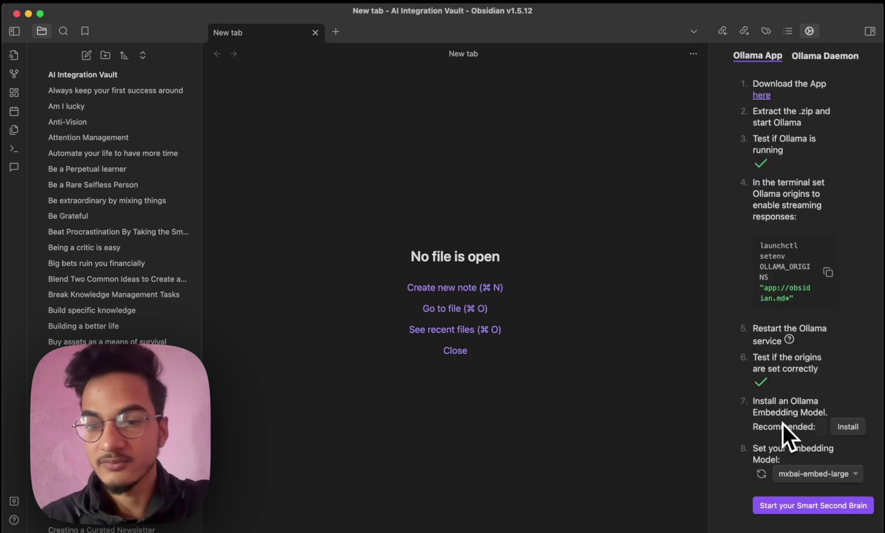
pyautogui.click(204, 525)
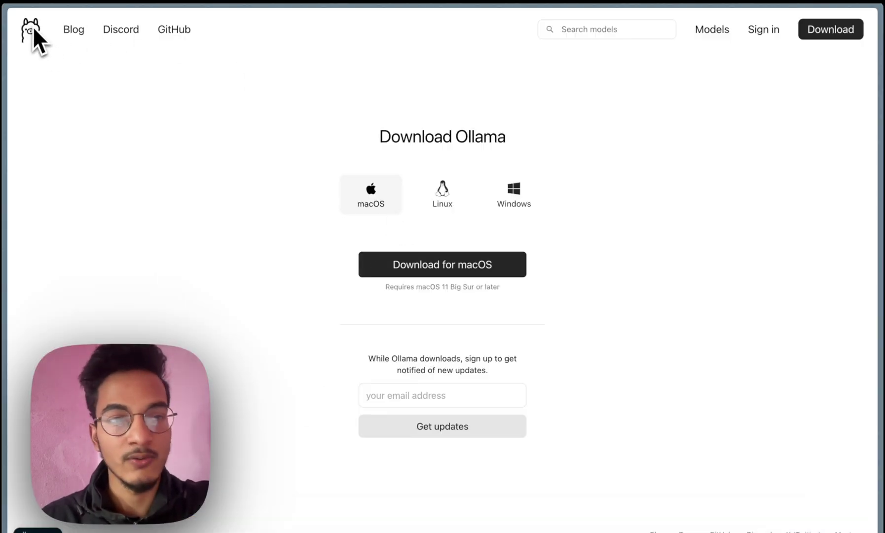
# Open the gemma page from Ollama's Models list and copy its 'ollama run gemma' command.
pyautogui.click(713, 31)
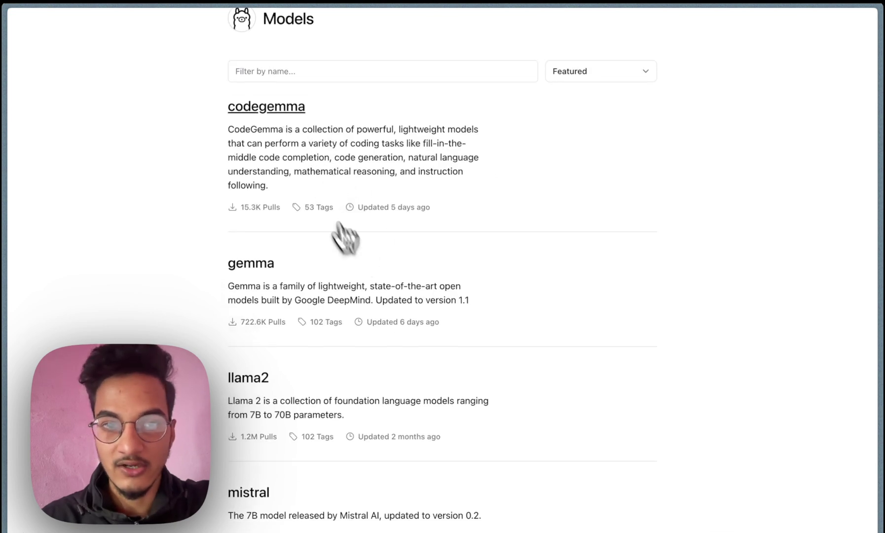
pyautogui.scroll(-5, 399, 343)
pyautogui.scroll(6, 399, 356)
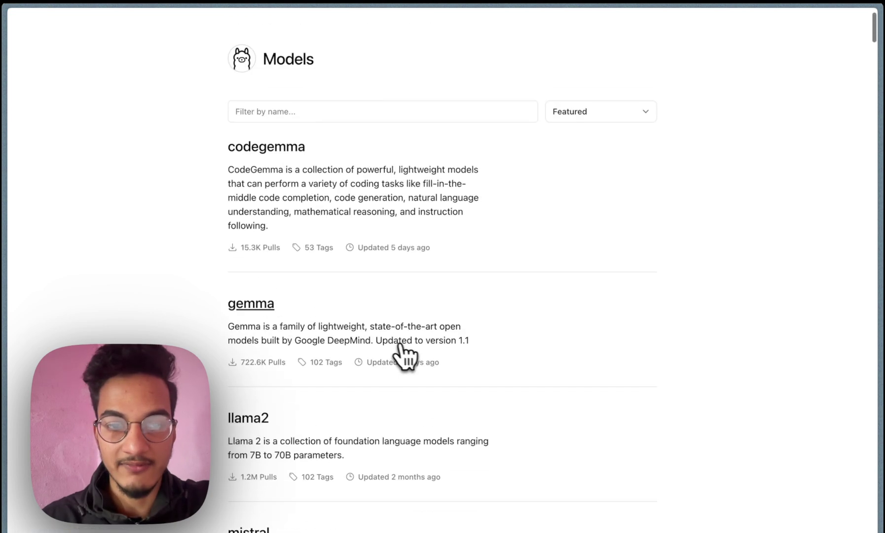
pyautogui.click(265, 311)
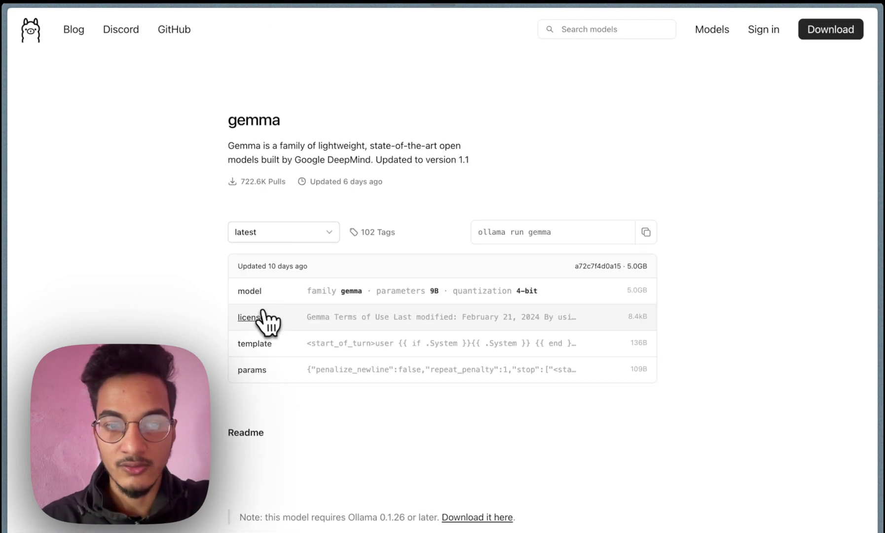
pyautogui.scroll(-3, 533, 250)
pyautogui.scroll(3, 646, 241)
pyautogui.click(646, 239)
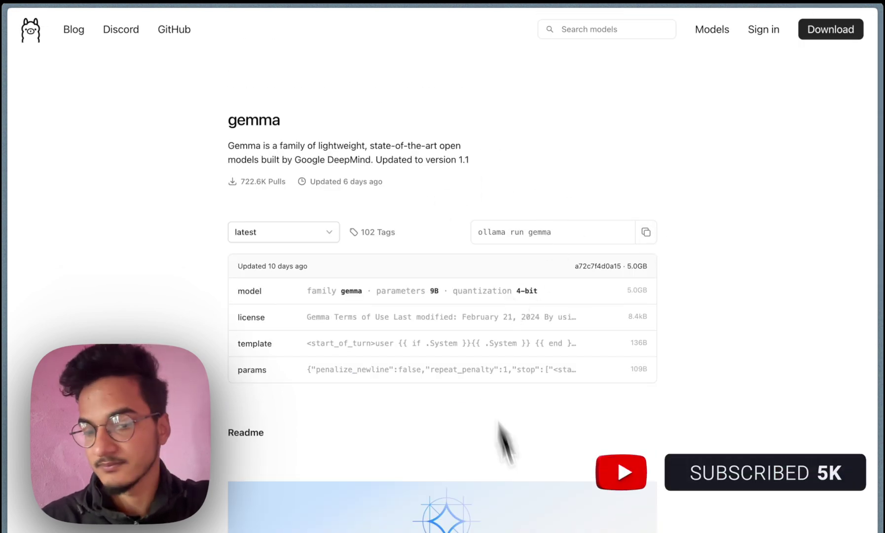
pyautogui.moveTo(568, 528)
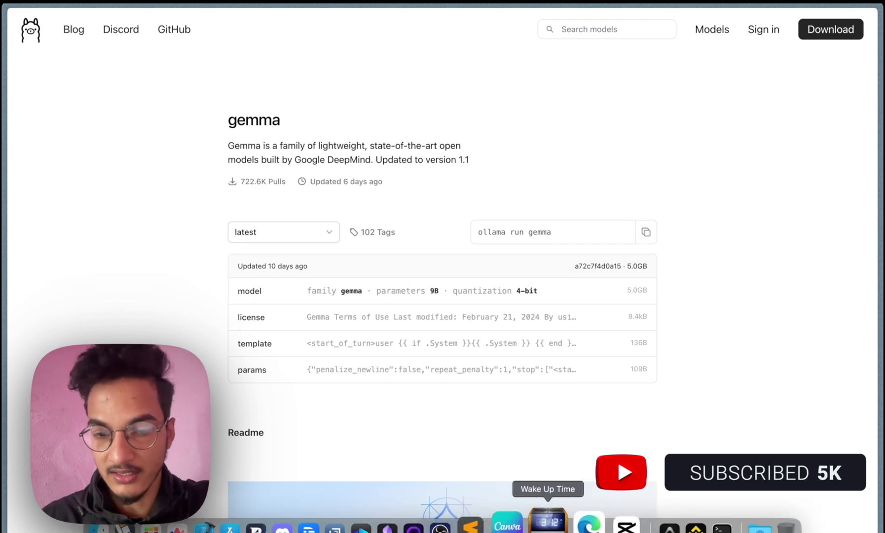
# Install the recommended embedding model with mxbai-embed-large kept, then start Smart Second Brain.
pyautogui.click(419, 525)
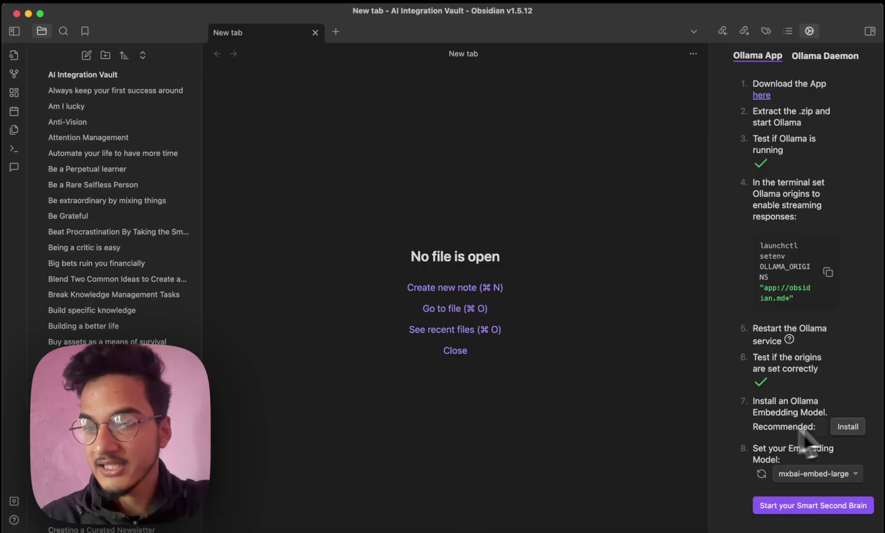
pyautogui.click(848, 427)
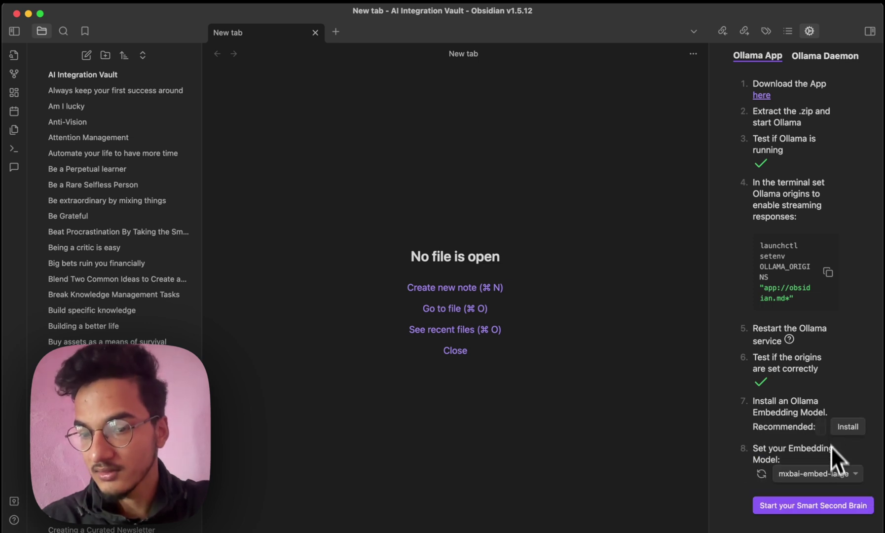
pyautogui.click(826, 479)
pyautogui.click(819, 478)
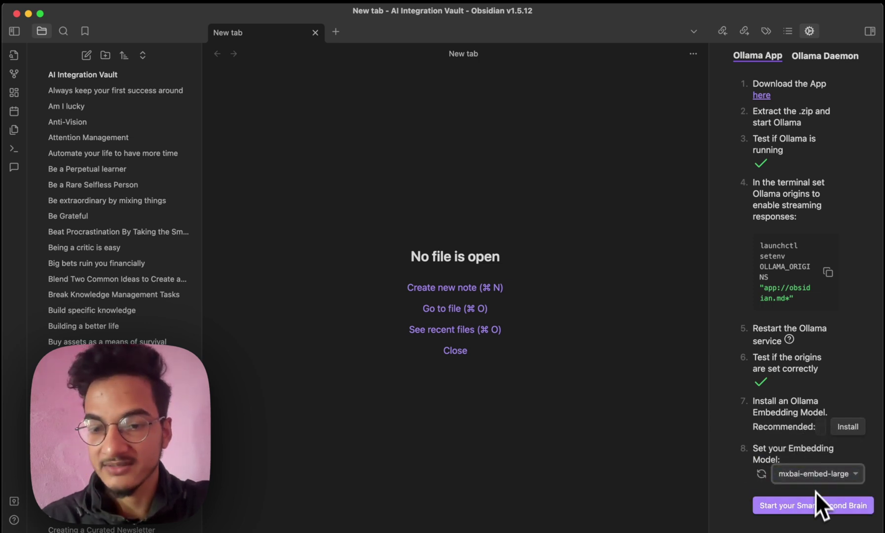
pyautogui.click(841, 507)
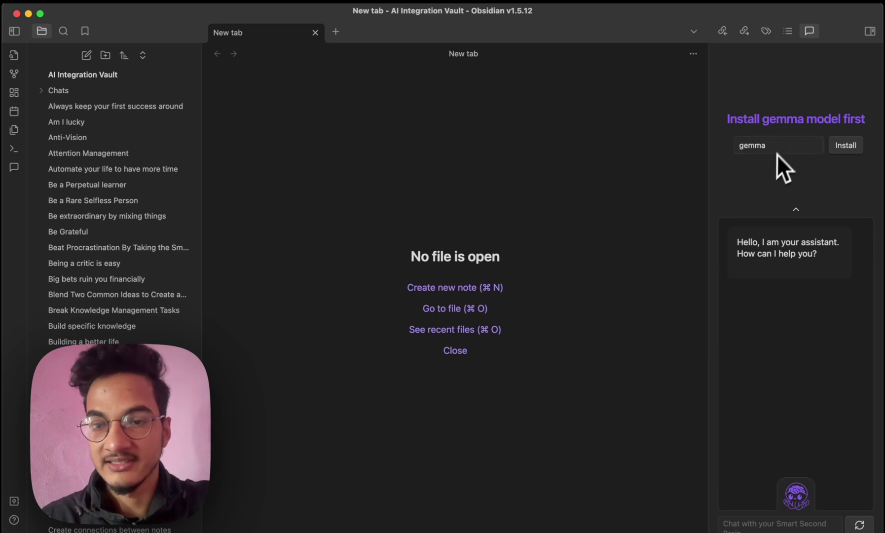
# Install the gemma chat model (4.67 Gb) from the Smart Second Brain settings.
pyautogui.click(846, 146)
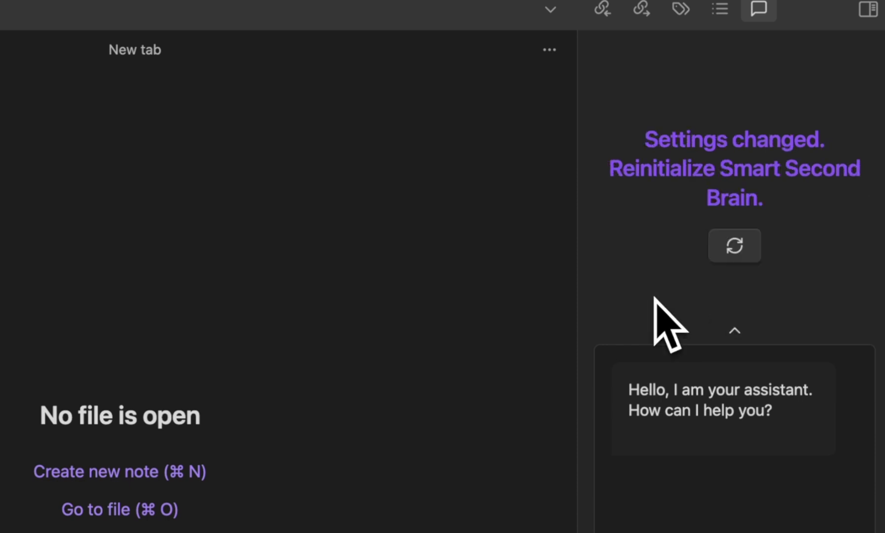
# Reinitialize Smart Second Brain and let it finish indexing the vault for gemma.
pyautogui.click(714, 251)
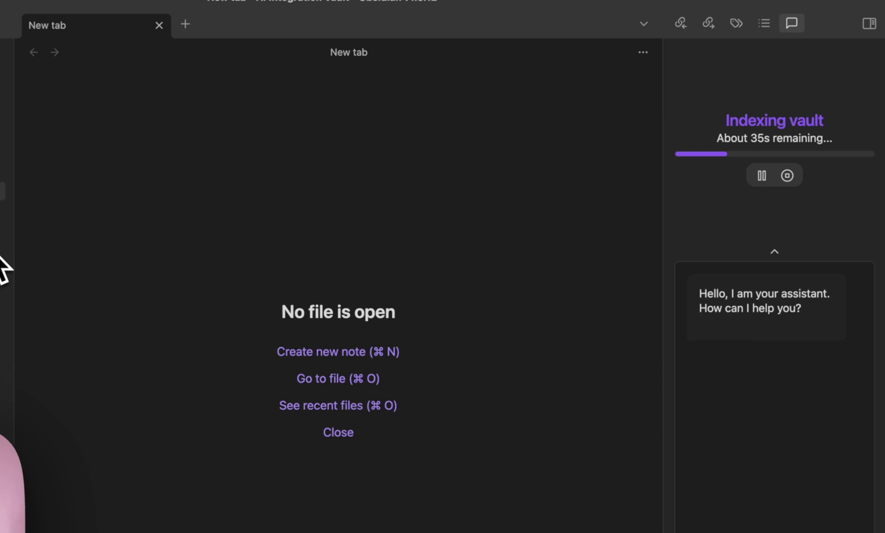
pyautogui.scroll(20, 1, 255)
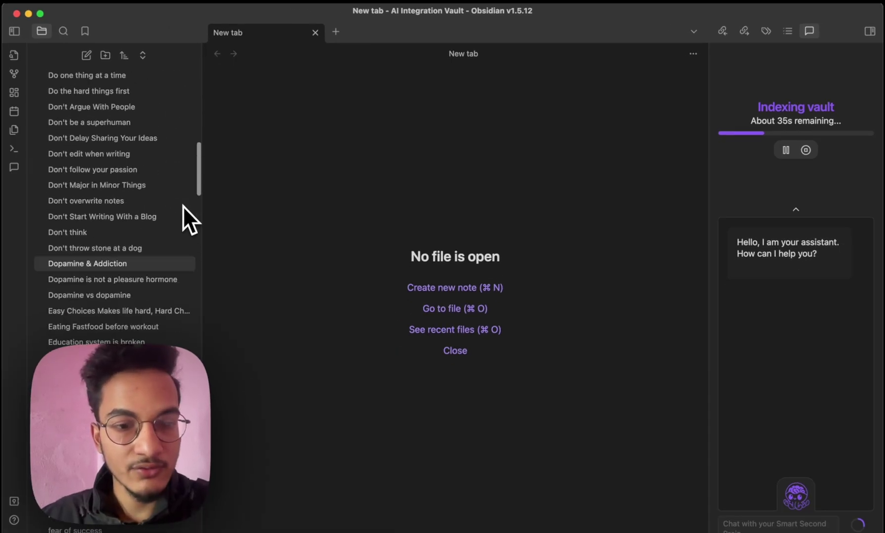
pyautogui.scroll(15, 183, 205)
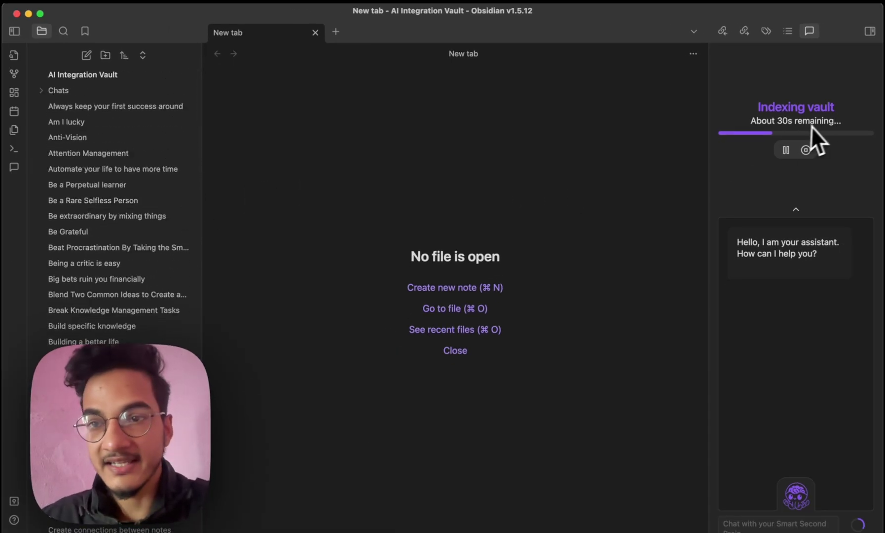
pyautogui.scroll(-20, 163, 484)
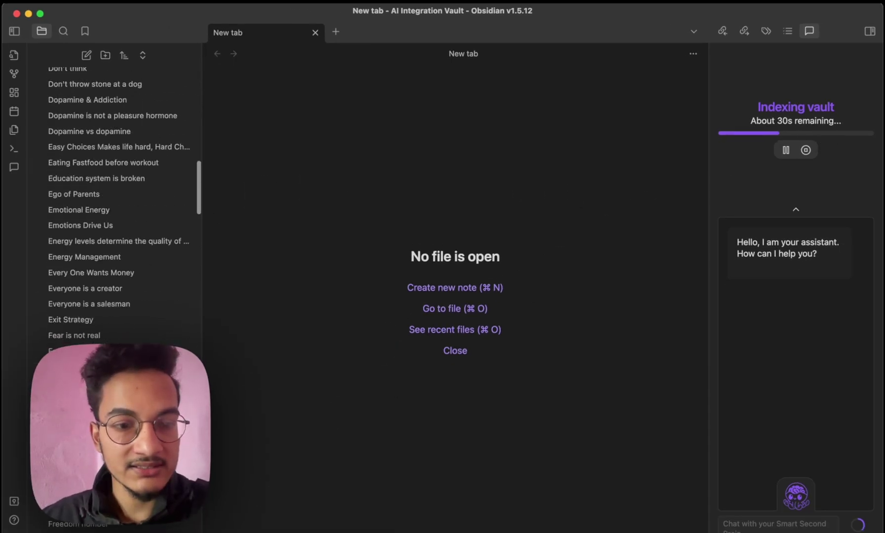
pyautogui.scroll(-15, 114, 197)
pyautogui.scroll(20, 114, 198)
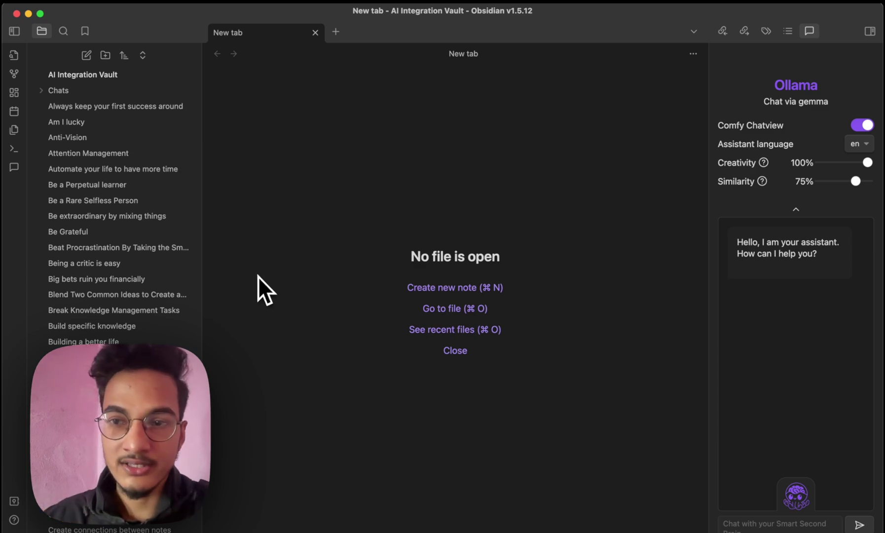
pyautogui.click(13, 531)
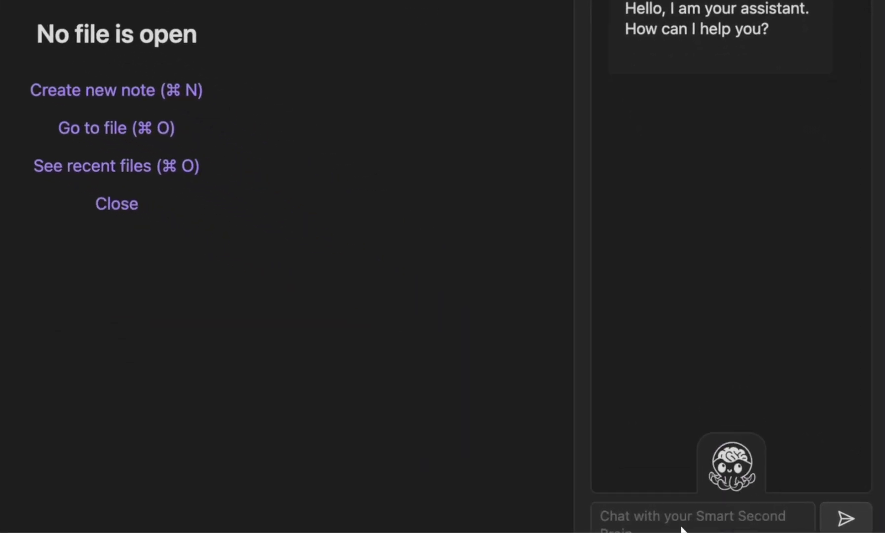
pyautogui.scroll(-1, 682, 528)
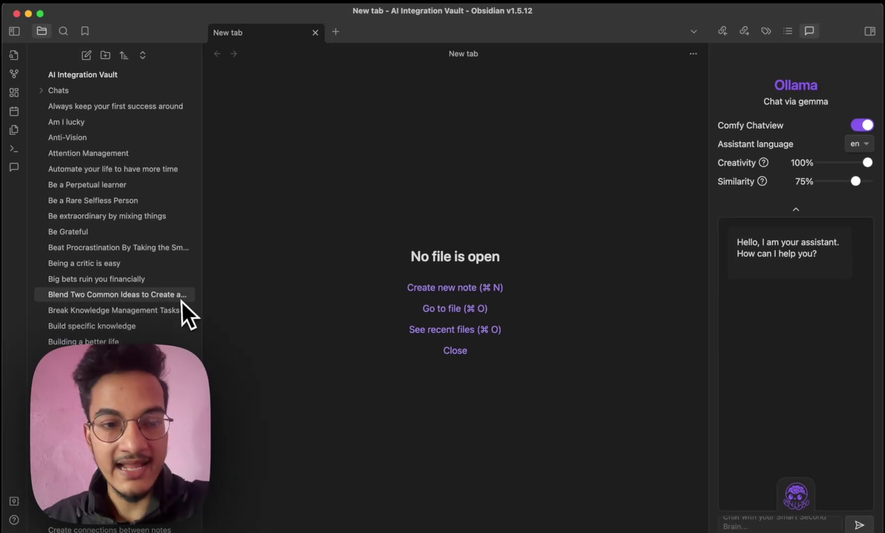
pyautogui.scroll(-2, 181, 302)
pyautogui.scroll(2, 181, 302)
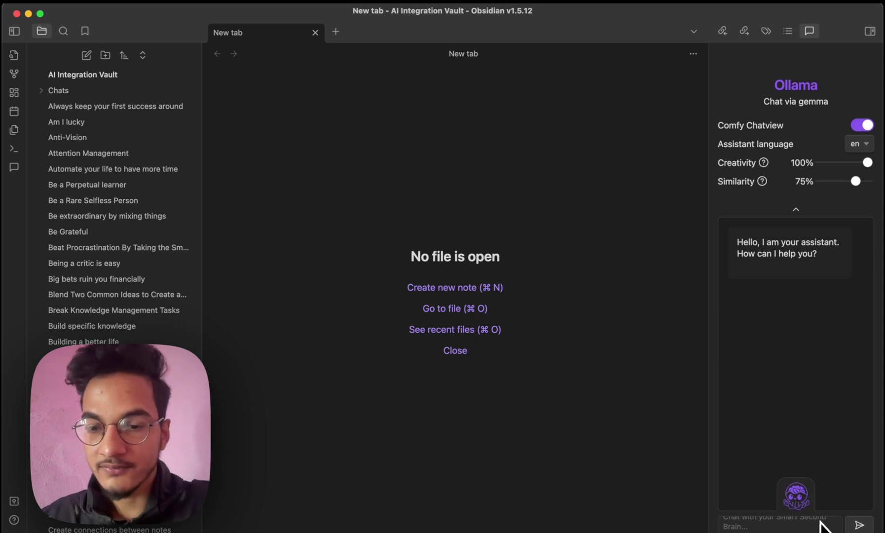
# Ask the gemma chat 'Hi how are you' and then 'What is LLM'.
pyautogui.click(760, 524)
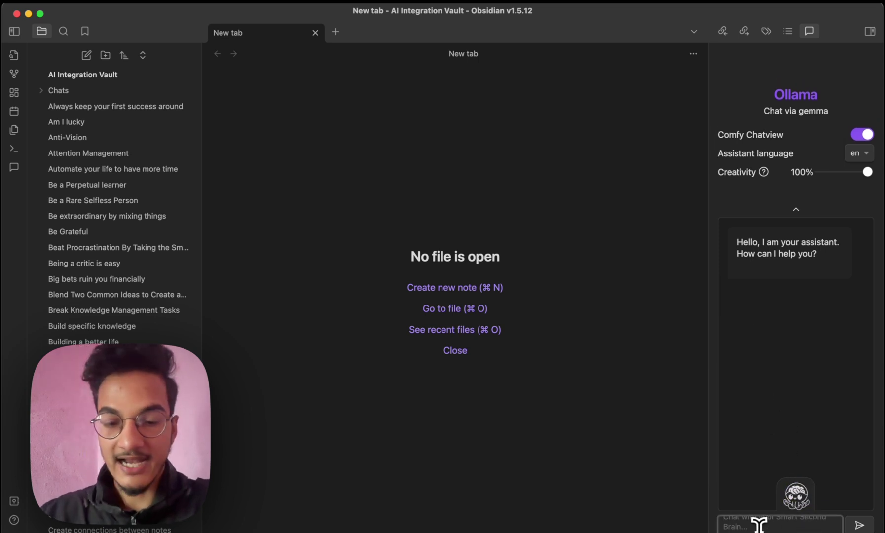
pyautogui.write('Hi wh')
pyautogui.press('BackSpace')
pyautogui.press('BackSpace')
pyautogui.write('how are you')
pyautogui.press('Return')
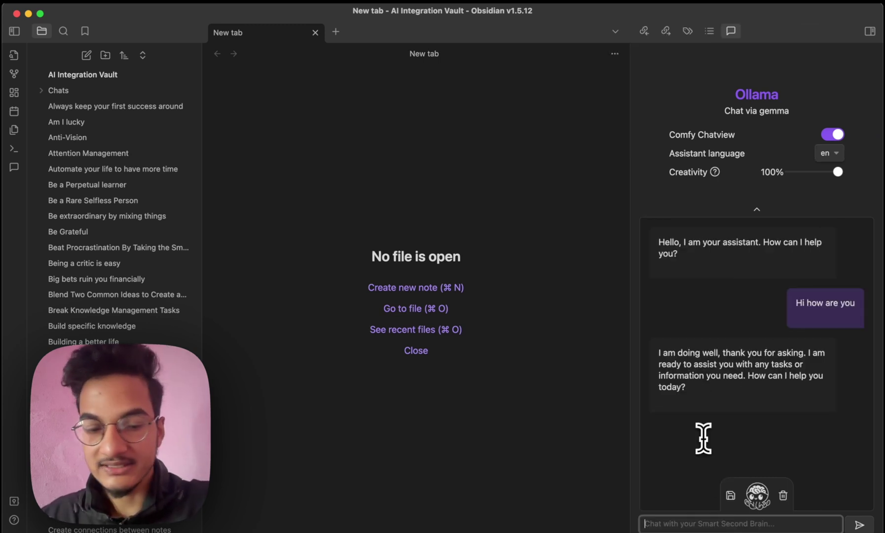
pyautogui.write('Wha')
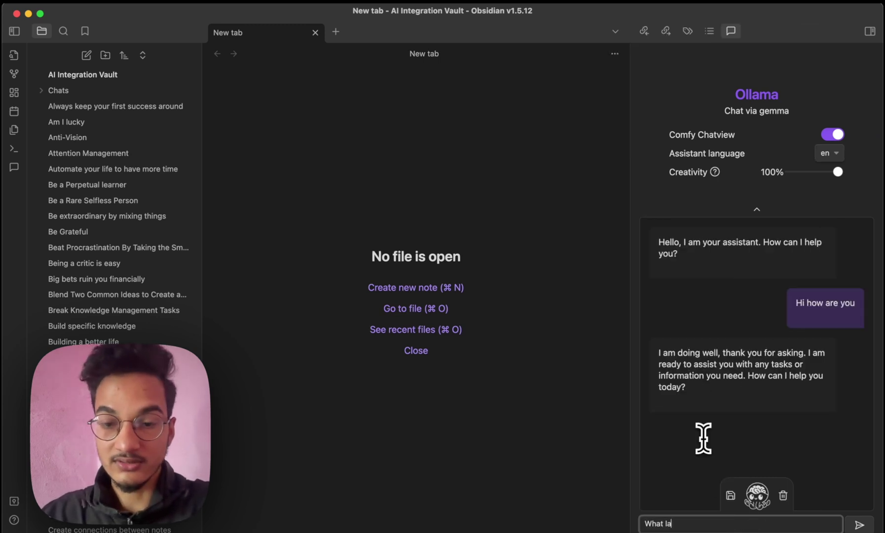
pyautogui.write('t la')
pyautogui.press('BackSpace')
pyautogui.press('BackSpace')
pyautogui.write('is LLM')
pyautogui.press('Return')
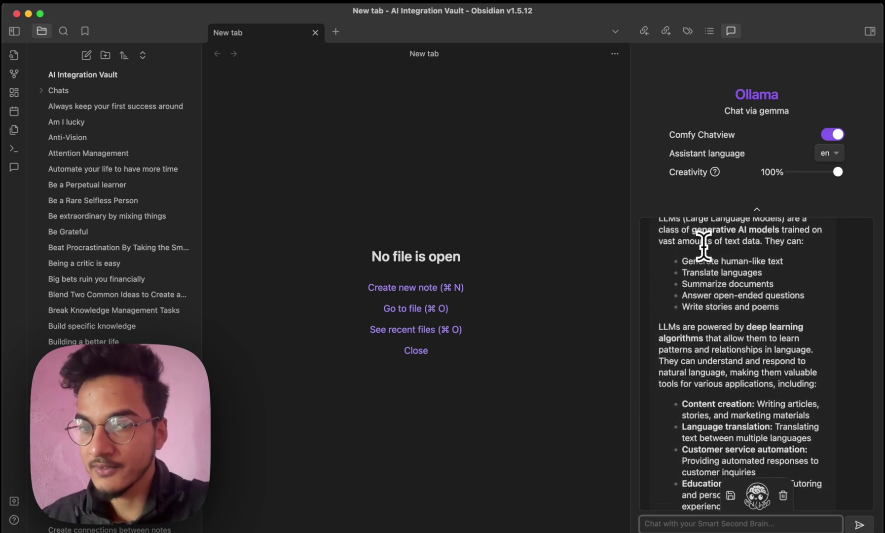
# Read through the LLM answer and bring up the Smart Second Brain settings with Cmd+,.
pyautogui.scroll(-3, 704, 246)
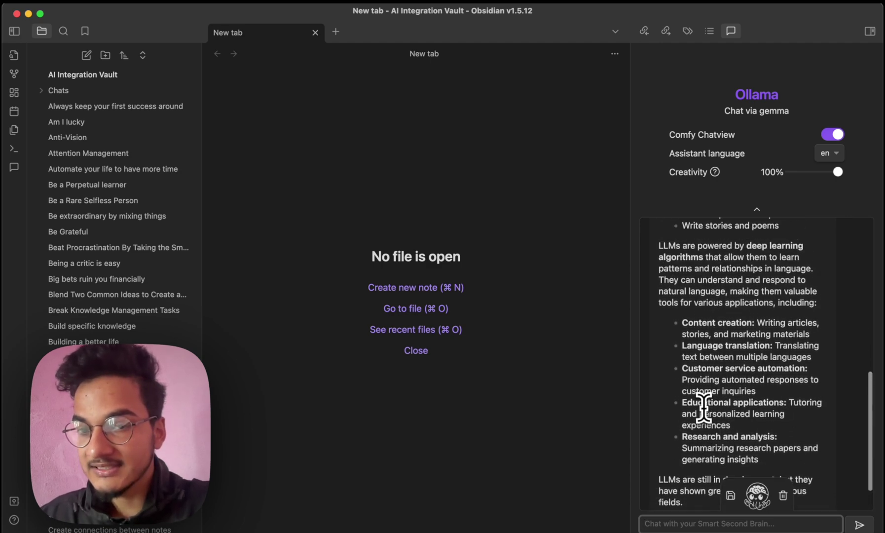
pyautogui.scroll(10, 704, 407)
pyautogui.scroll(-4, 703, 407)
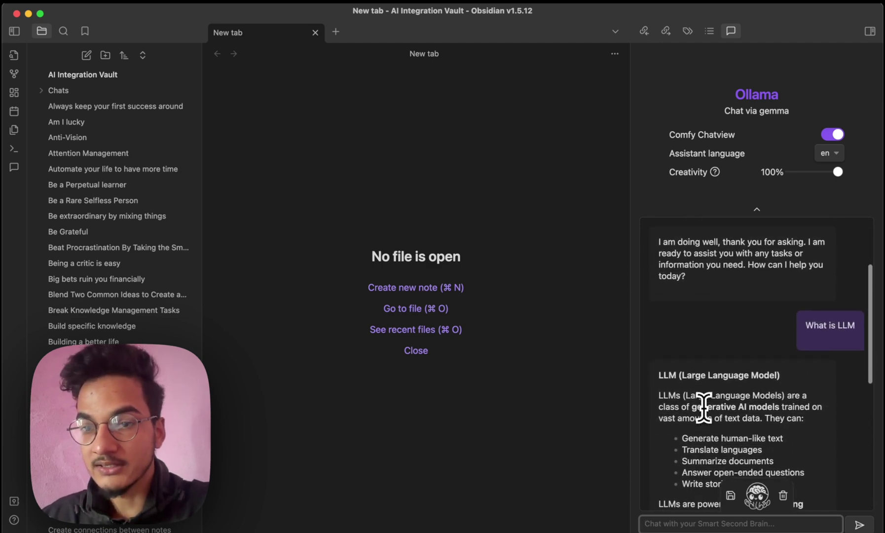
pyautogui.scroll(-2, 704, 407)
pyautogui.scroll(5, 703, 407)
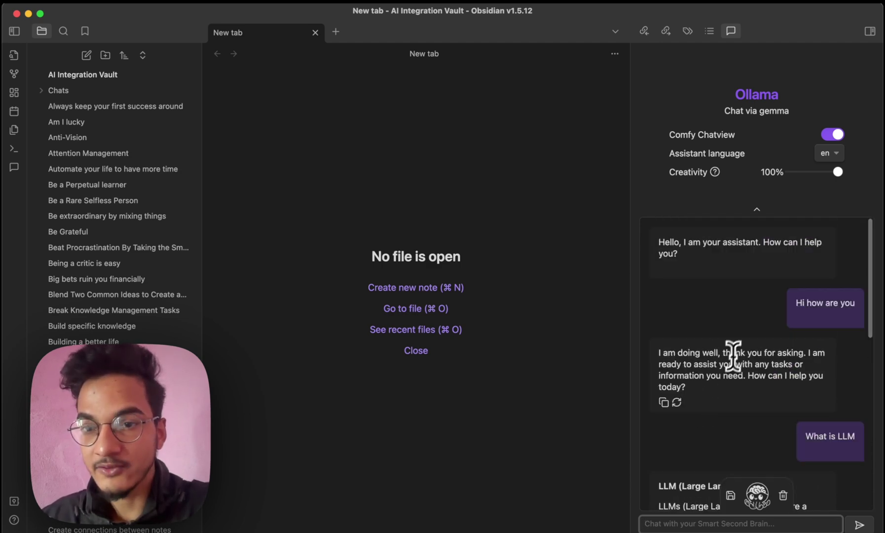
pyautogui.scroll(-4, 839, 373)
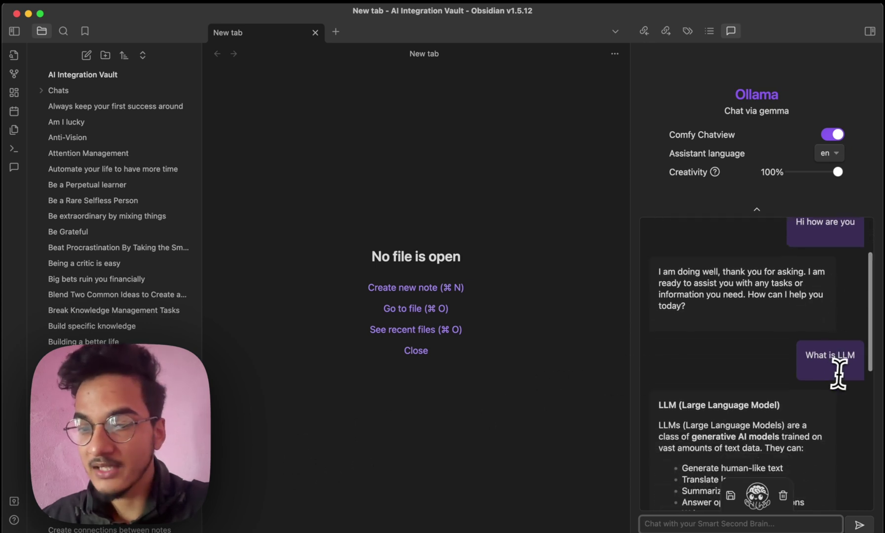
pyautogui.scroll(-2, 839, 373)
pyautogui.press('super+comma')
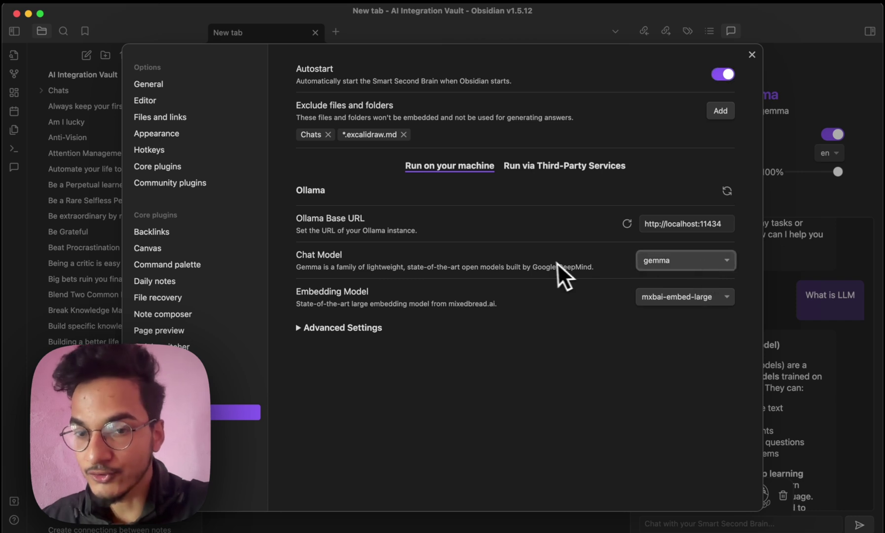
# Close the settings modal and scroll back up through the LLM answer.
pyautogui.click(811, 343)
pyautogui.scroll(1, 790, 453)
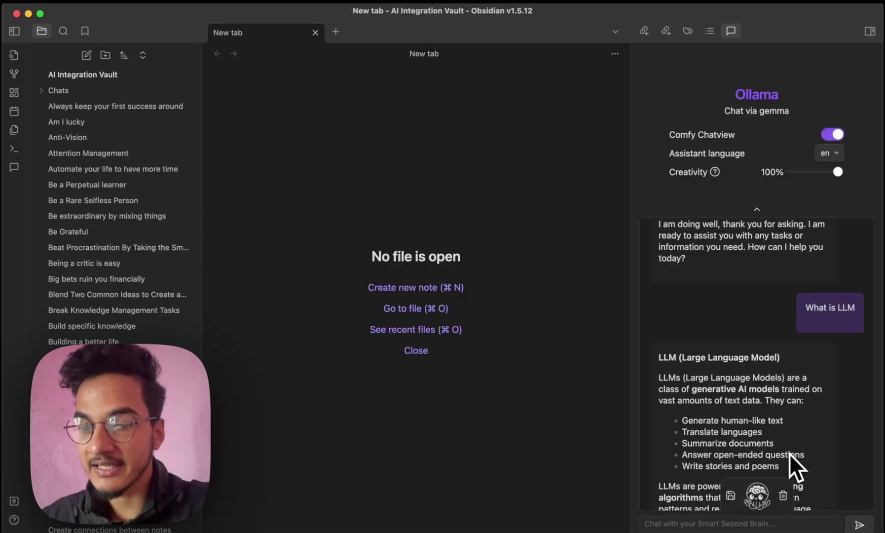
# Clear the chat, enable answering from vault notes, and ask 'how to read'.
pyautogui.click(788, 499)
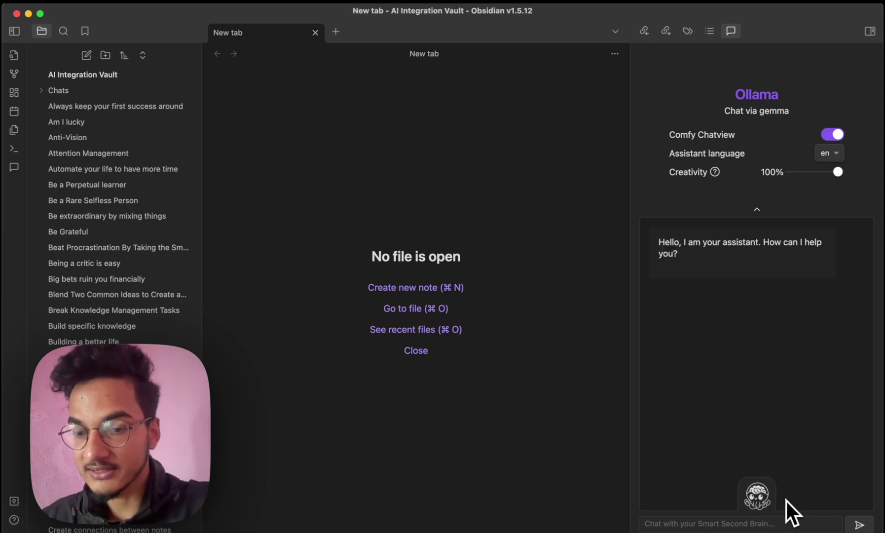
pyautogui.click(759, 499)
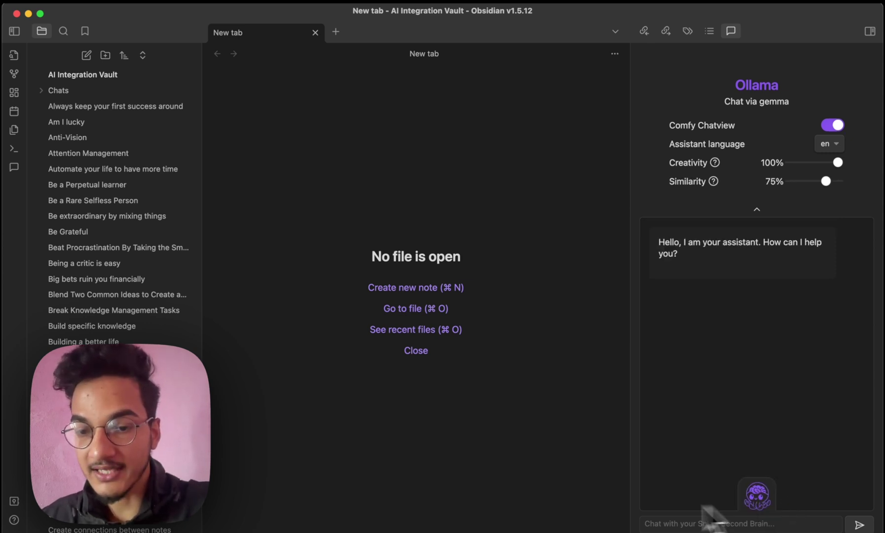
pyautogui.scroll(-15, 113, 197)
pyautogui.scroll(15, 114, 197)
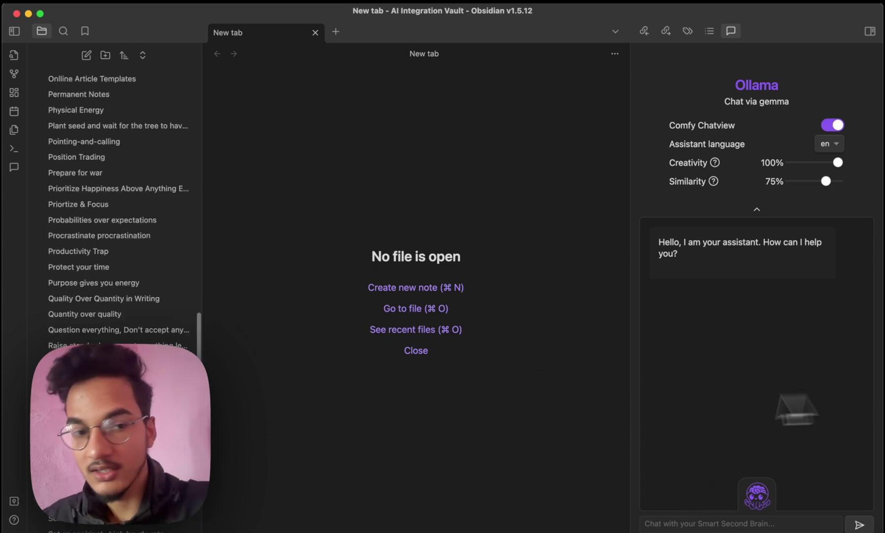
pyautogui.click(710, 522)
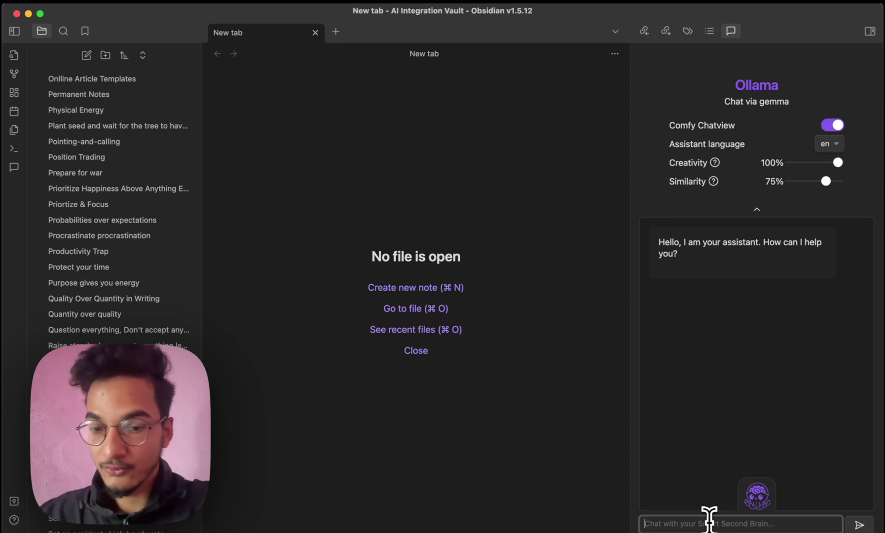
pyautogui.scroll(-20, 148, 524)
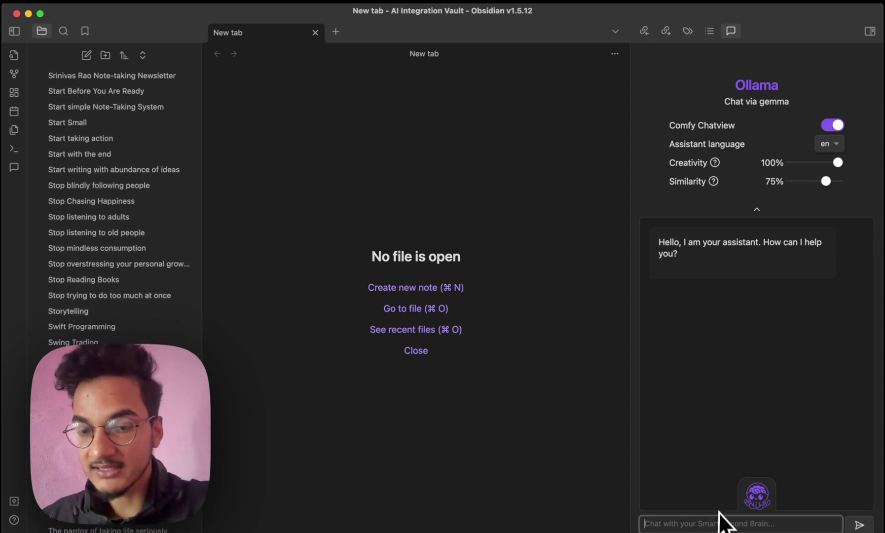
pyautogui.write('how')
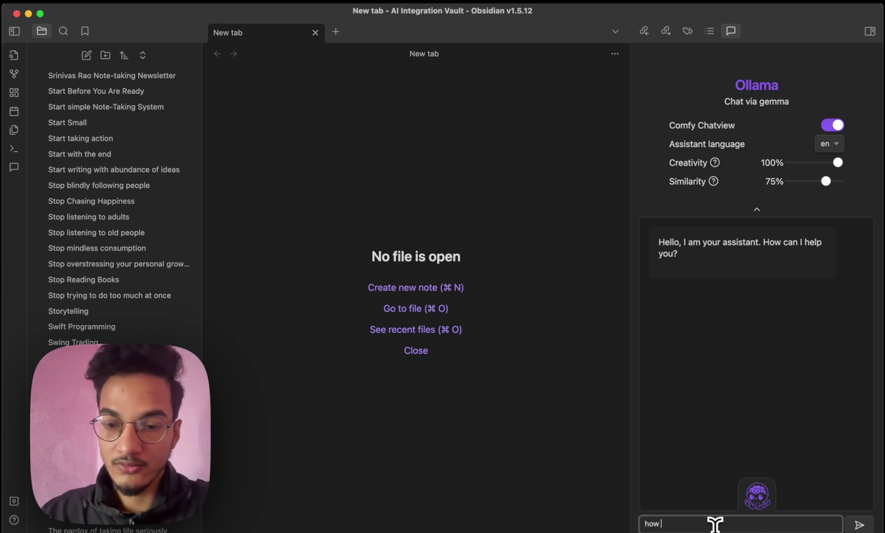
pyautogui.write(' to read')
pyautogui.press('Return')
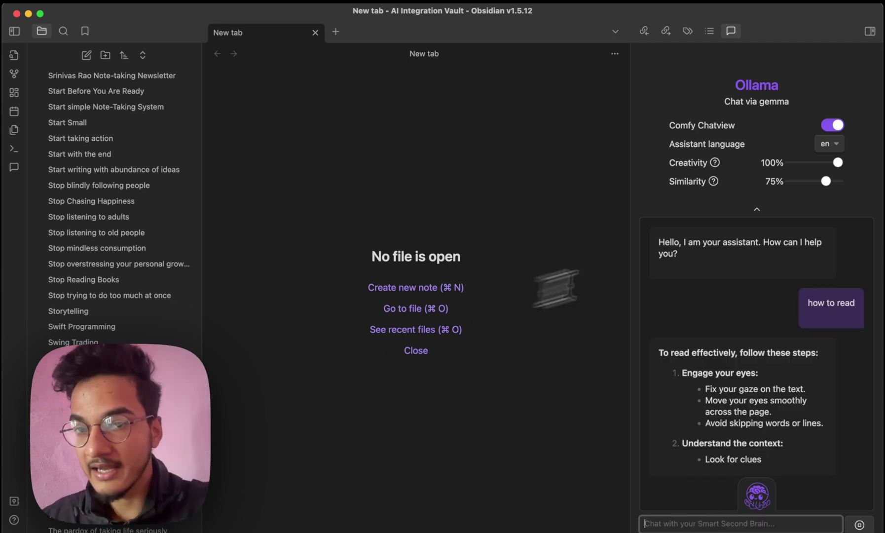
pyautogui.scroll(2, 745, 351)
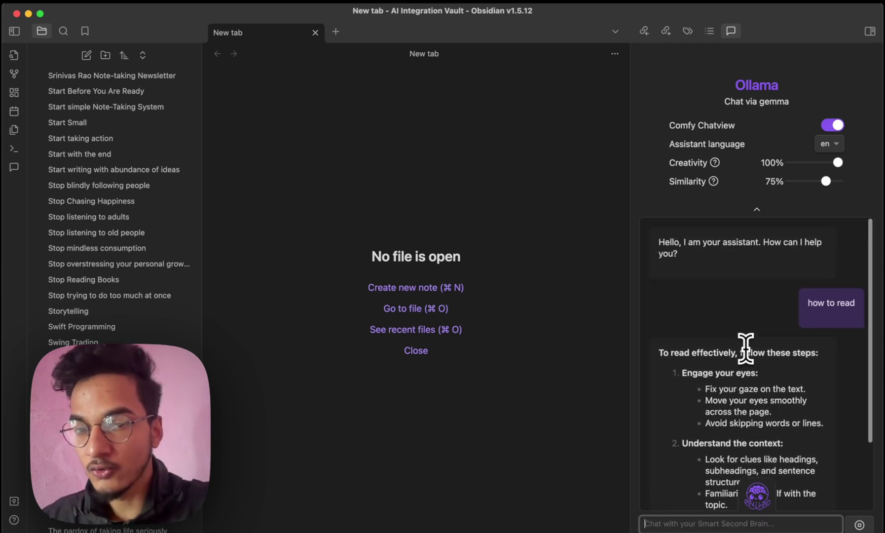
# Lower Creativity to 53% and Similarity to 48%, then review the answer with note links.
pyautogui.click(816, 165)
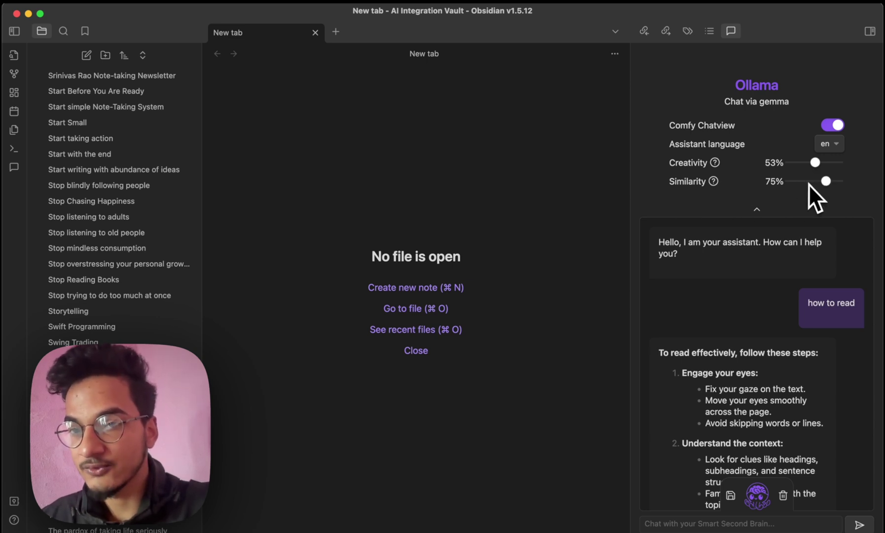
pyautogui.click(813, 183)
pyautogui.scroll(-1, 828, 343)
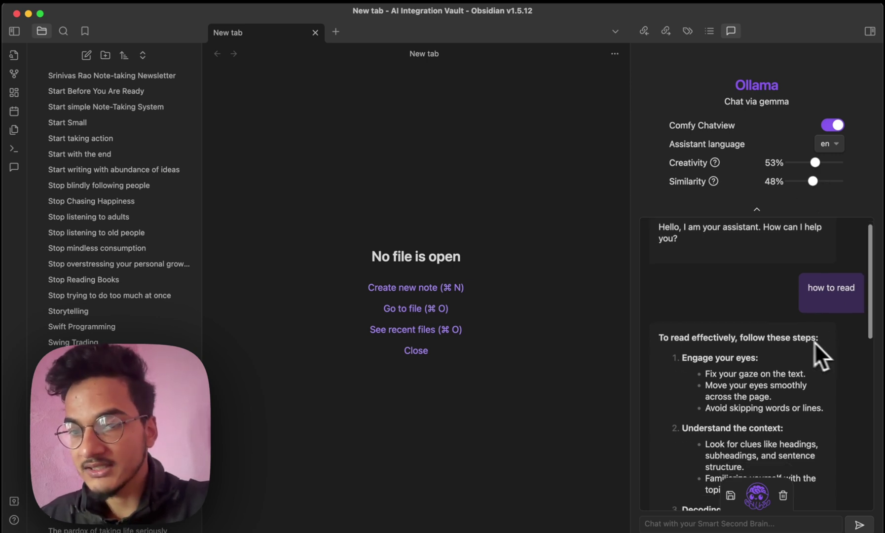
pyautogui.scroll(-3, 778, 339)
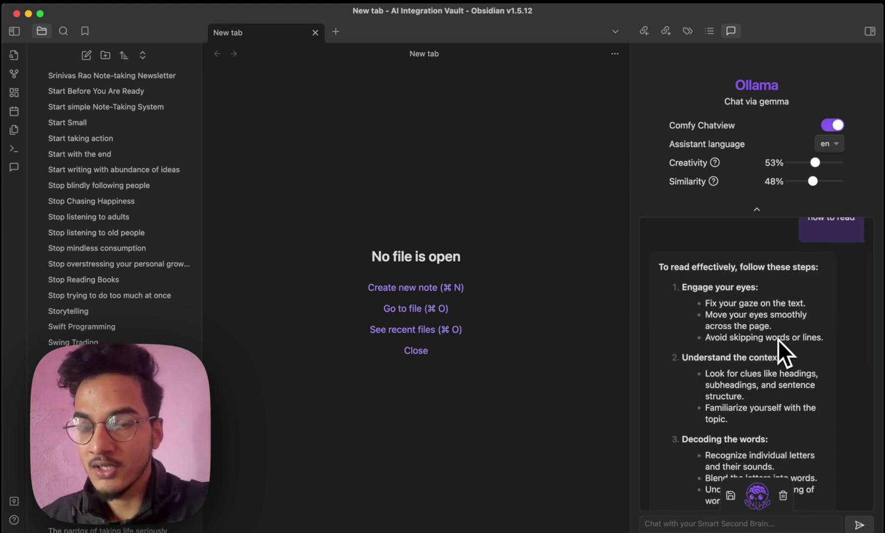
pyautogui.scroll(-10, 778, 345)
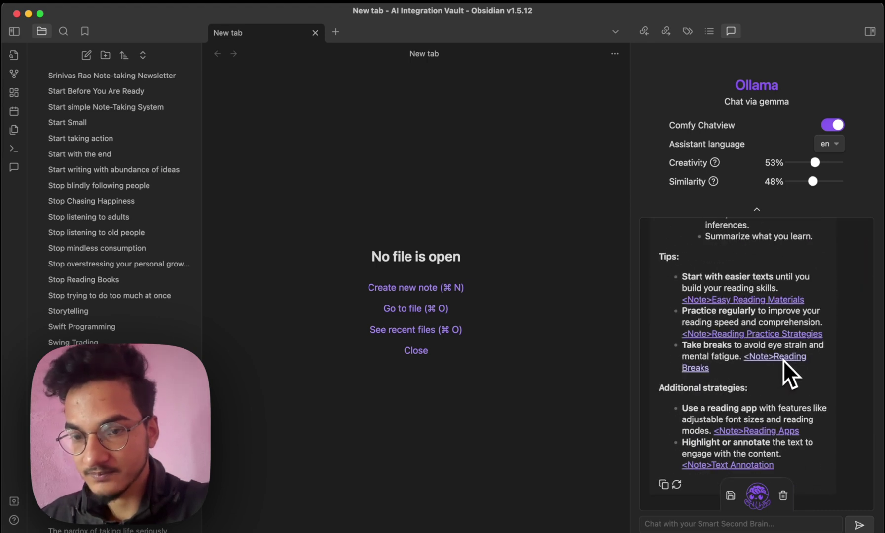
pyautogui.scroll(4, 774, 385)
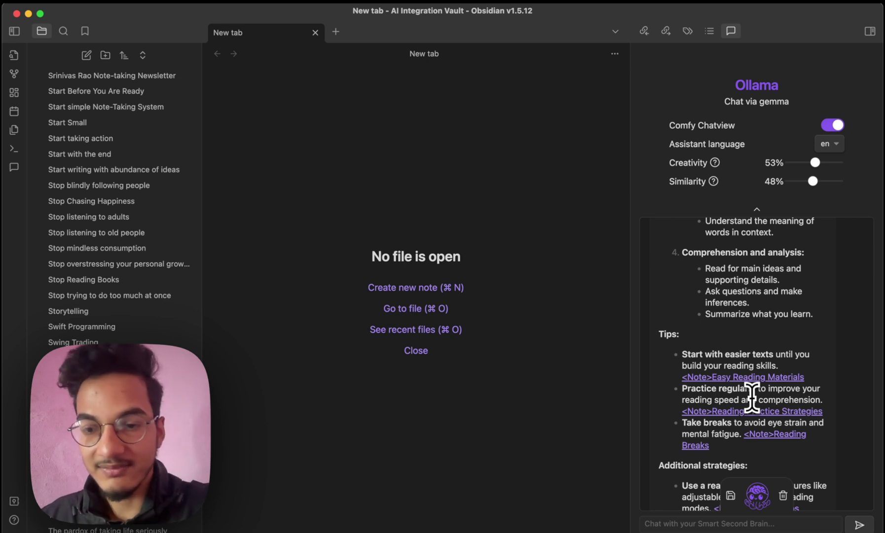
pyautogui.scroll(-1, 752, 397)
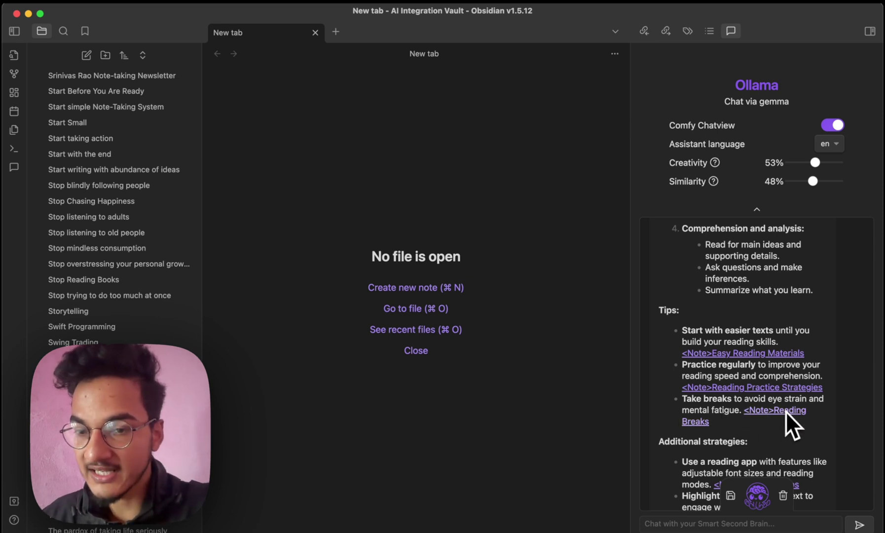
pyautogui.scroll(-1, 750, 365)
pyautogui.scroll(15, 749, 366)
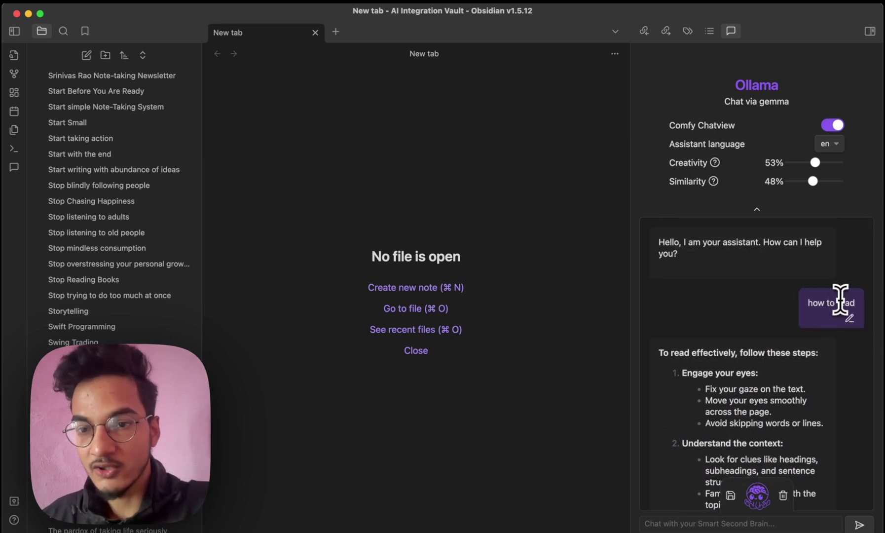
# Reduce Similarity to about 33%, clear the chat, and ask 'How to read' again.
pyautogui.moveTo(816, 180); pyautogui.dragTo(806, 182)
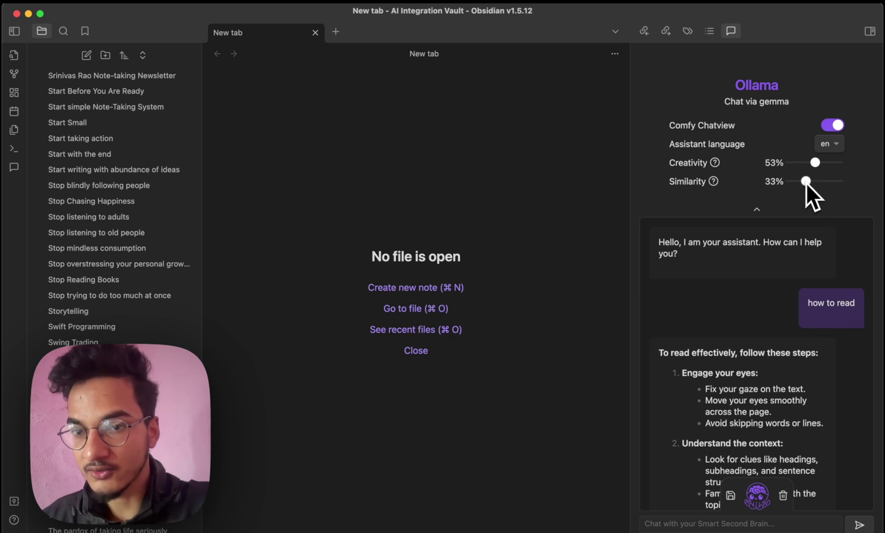
pyautogui.click(781, 495)
pyautogui.click(727, 521)
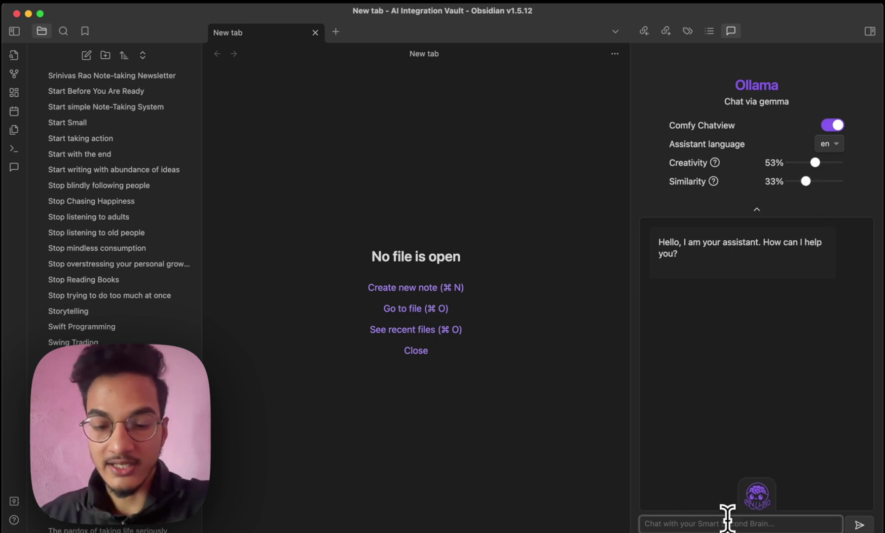
pyautogui.write('How to read')
pyautogui.press('Return')
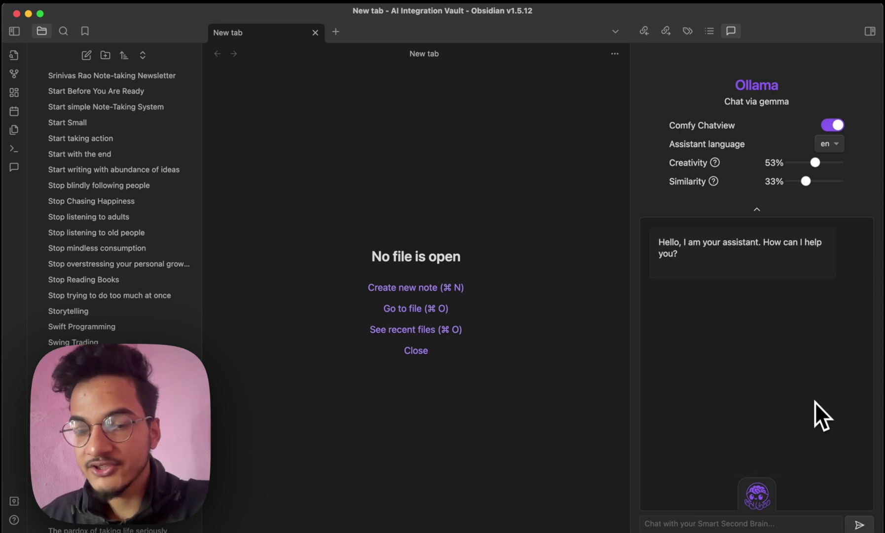
# Ask 'What is 100 hour rule', lower Similarity to 20%, and resend the question.
pyautogui.click(672, 523)
pyautogui.write('Wh')
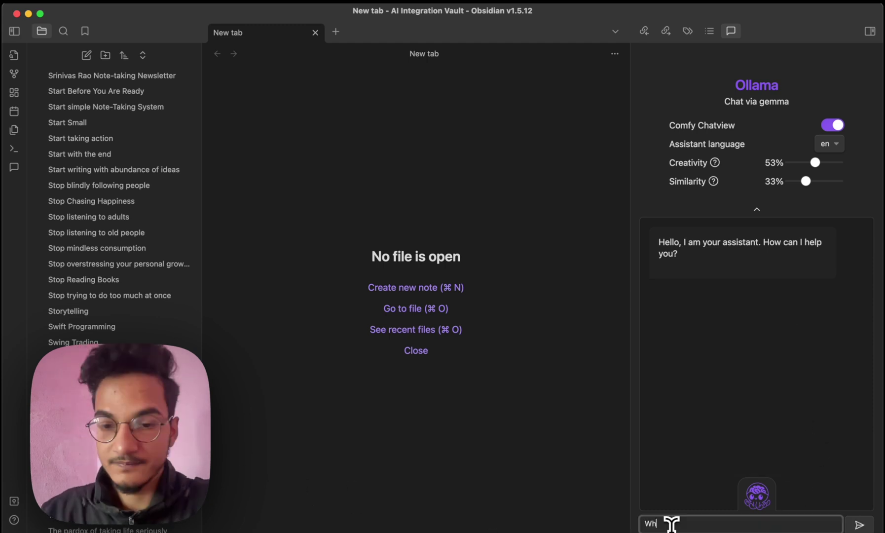
pyautogui.write('at is 100 hour rule')
pyautogui.press('Return')
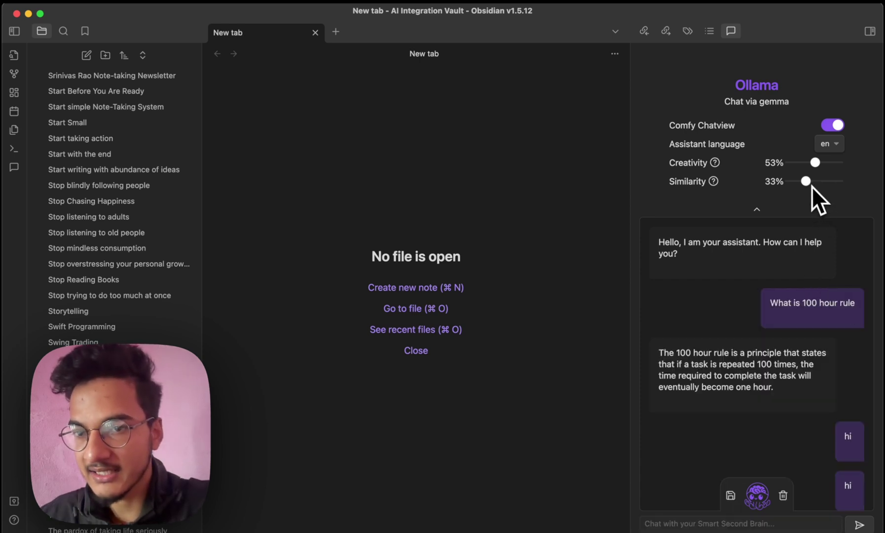
pyautogui.moveTo(811, 185); pyautogui.dragTo(804, 182)
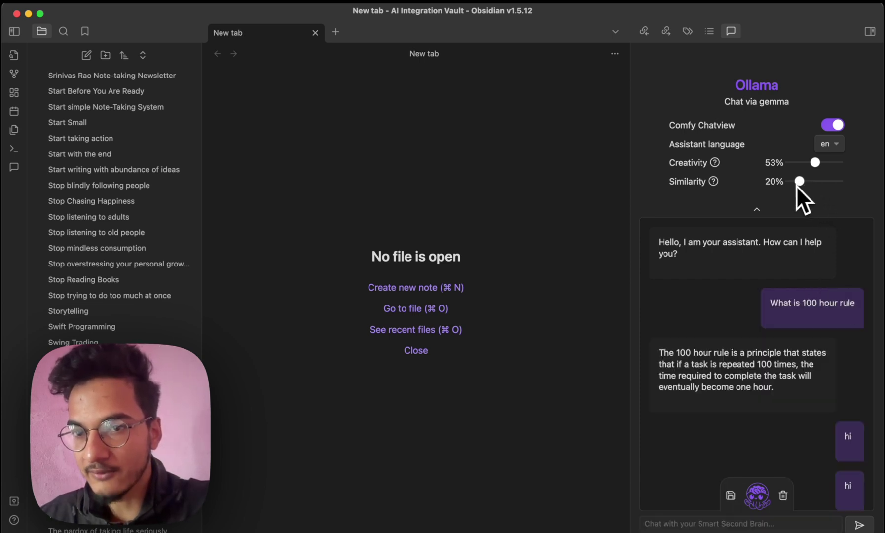
pyautogui.click(849, 318)
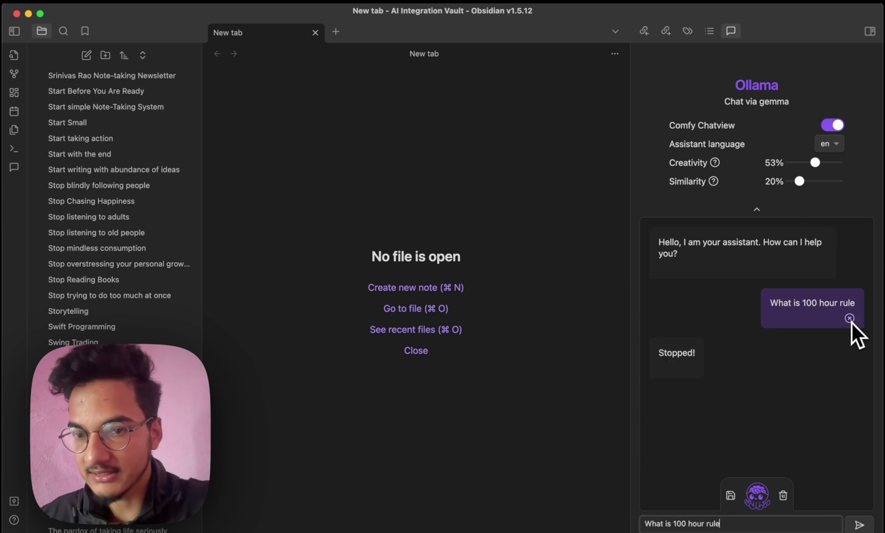
pyautogui.click(860, 524)
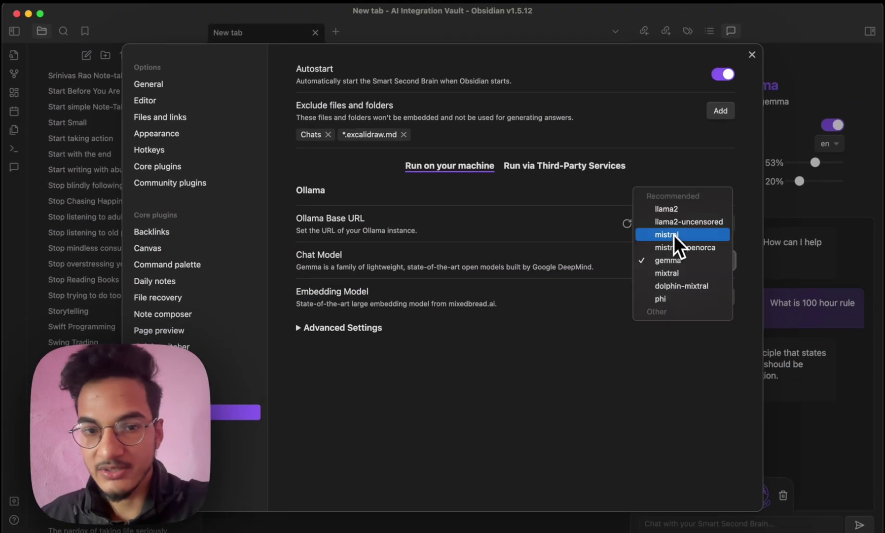
# Switch the chat and embedding models to mistral and close the plugin settings.
pyautogui.click(680, 250)
pyautogui.click(693, 300)
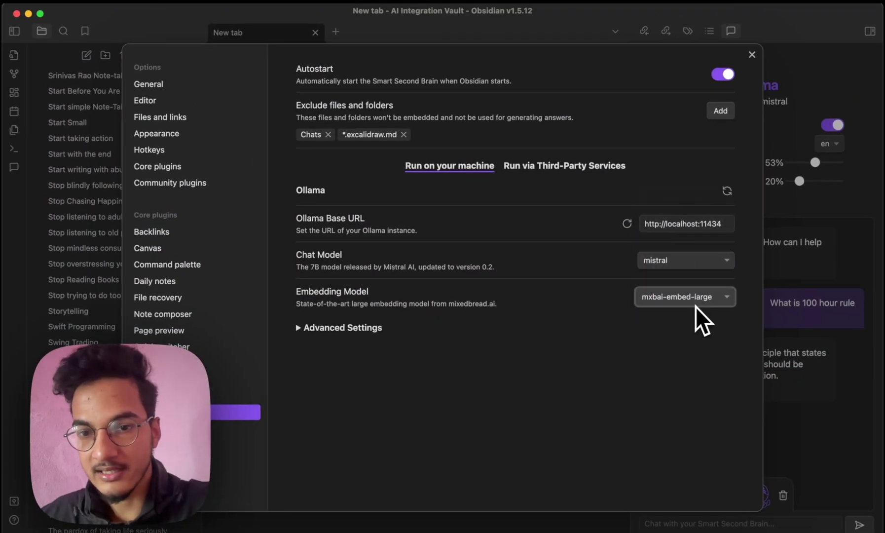
pyautogui.click(684, 350)
pyautogui.click(821, 286)
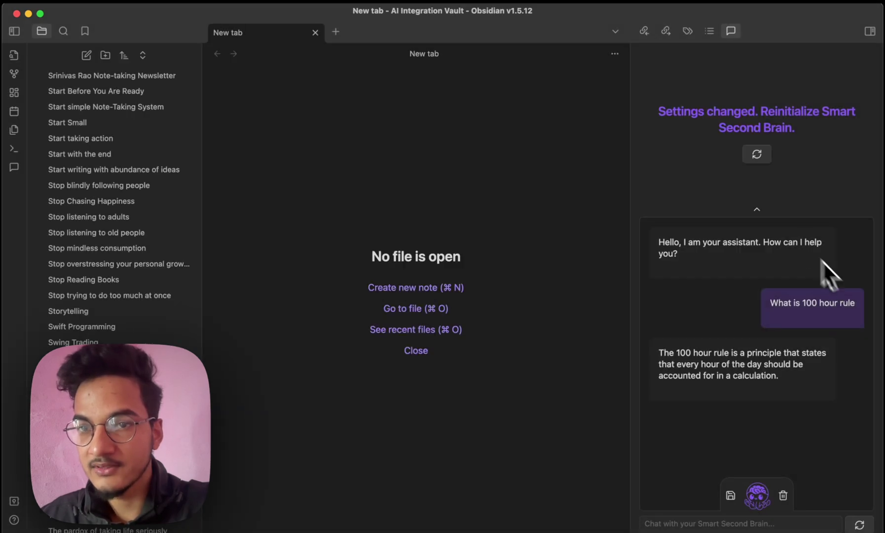
# Reinitialize Smart Second Brain, wait for vault re-indexing with mistral, and dismiss the initialized notice.
pyautogui.click(766, 158)
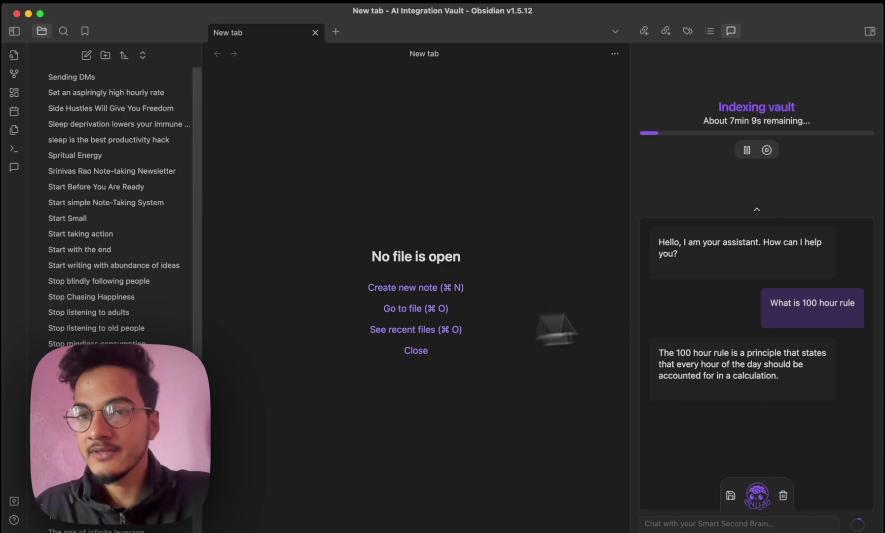
pyautogui.scroll(-5, 73, 310)
pyautogui.scroll(15, 73, 311)
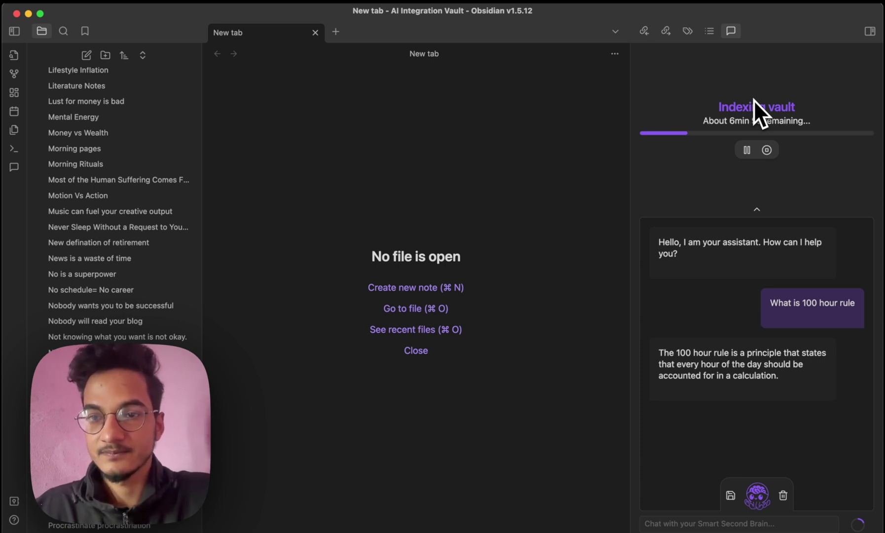
pyautogui.click(834, 35)
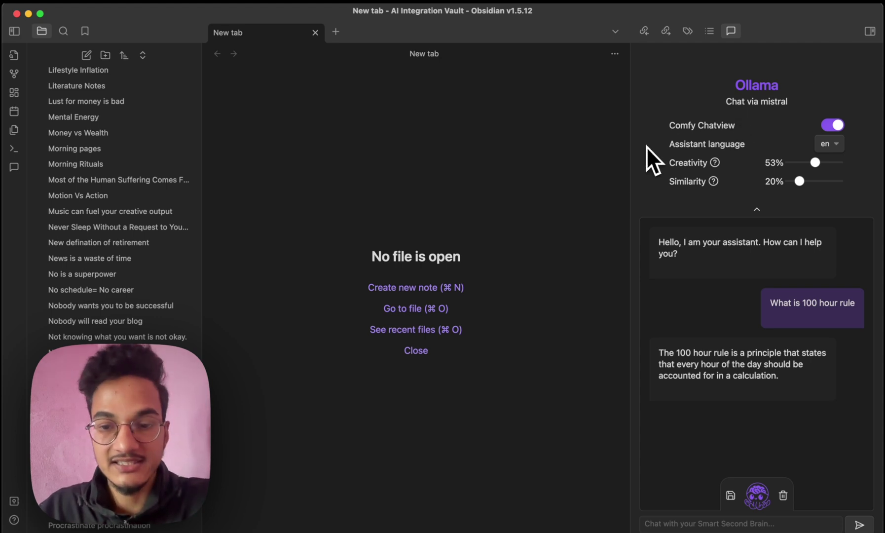
# Clear the chat and ask the mistral assistant 'What is 100 hour rule'.
pyautogui.click(784, 497)
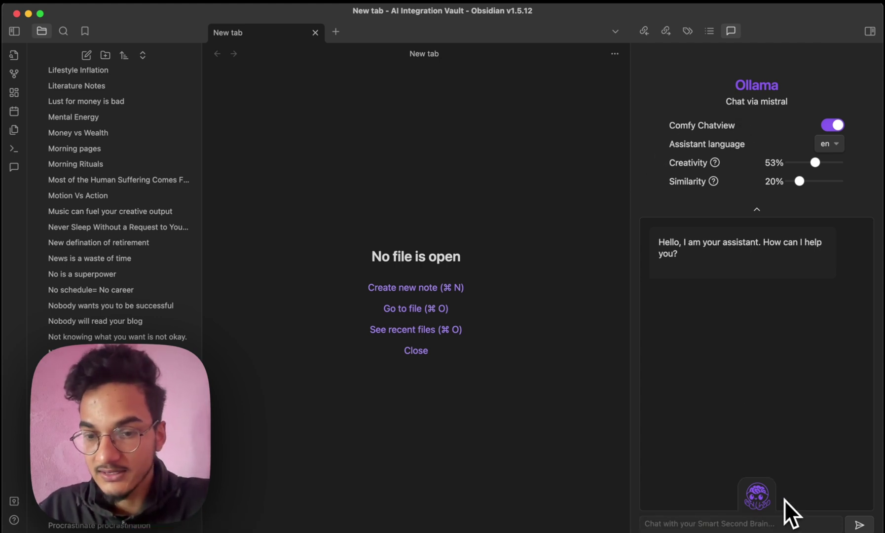
pyautogui.click(706, 522)
pyautogui.write('What ')
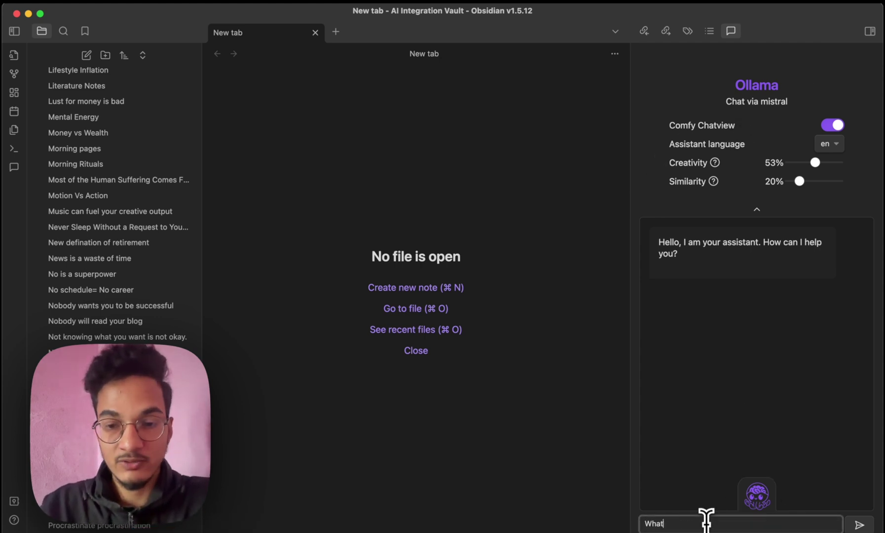
pyautogui.write('is 100 hour rule')
pyautogui.press('Return')
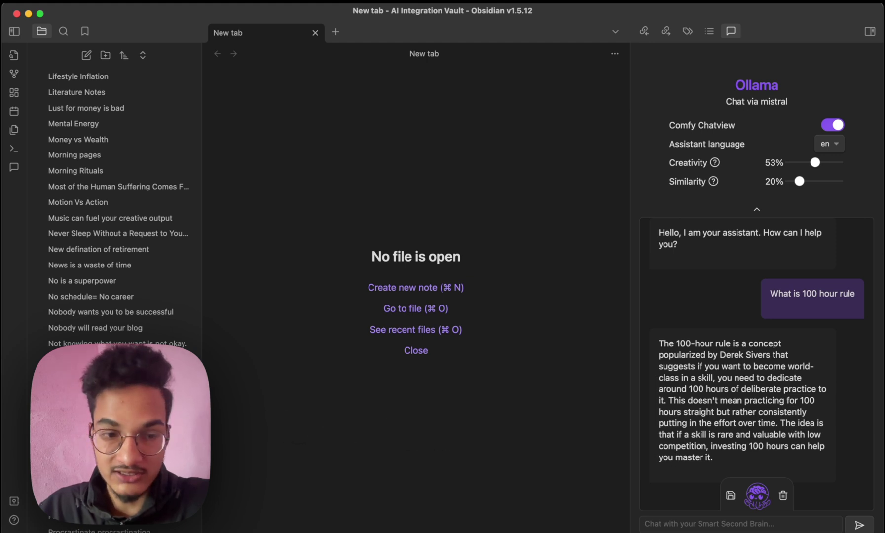
pyautogui.scroll(-10, 118, 198)
# Clear the chat, ask about imposter syndrome and related notes, and lower Creativity to 39%.
pyautogui.click(783, 495)
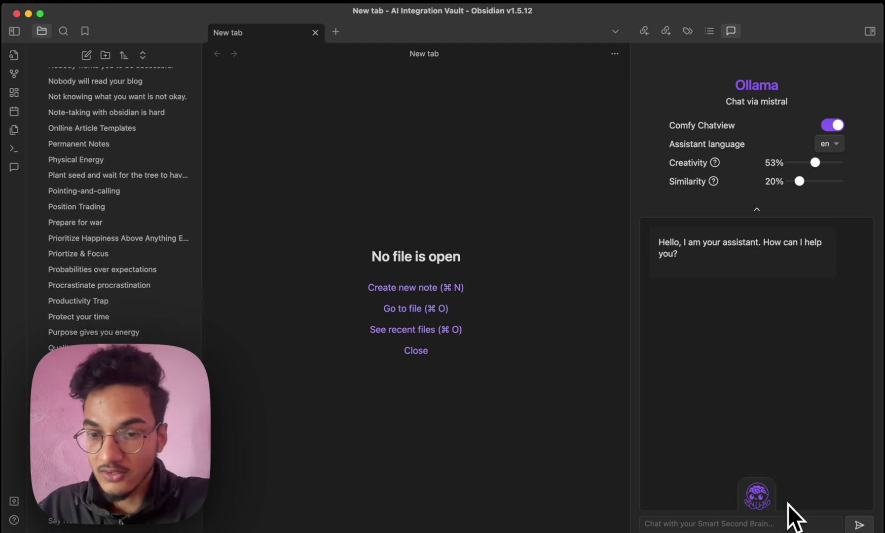
pyautogui.click(745, 521)
pyautogui.write('What is imposter sy')
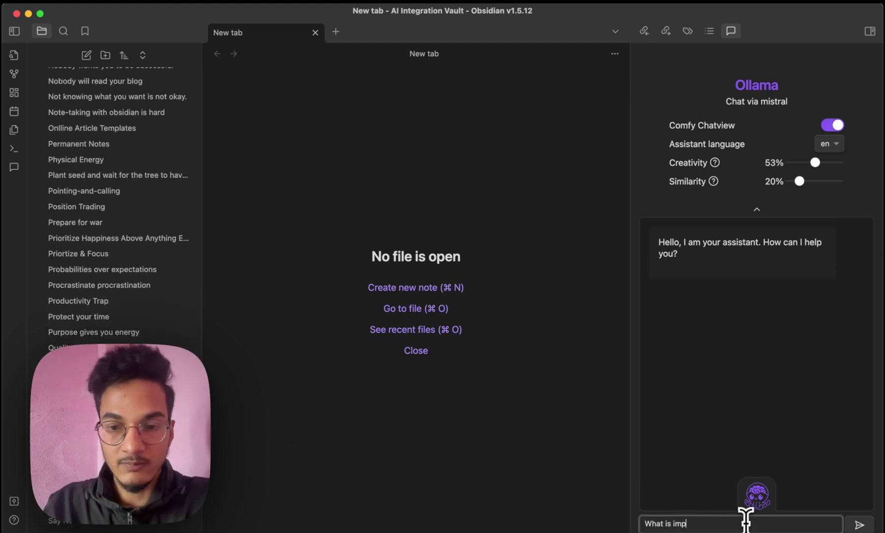
pyautogui.write('ndr')
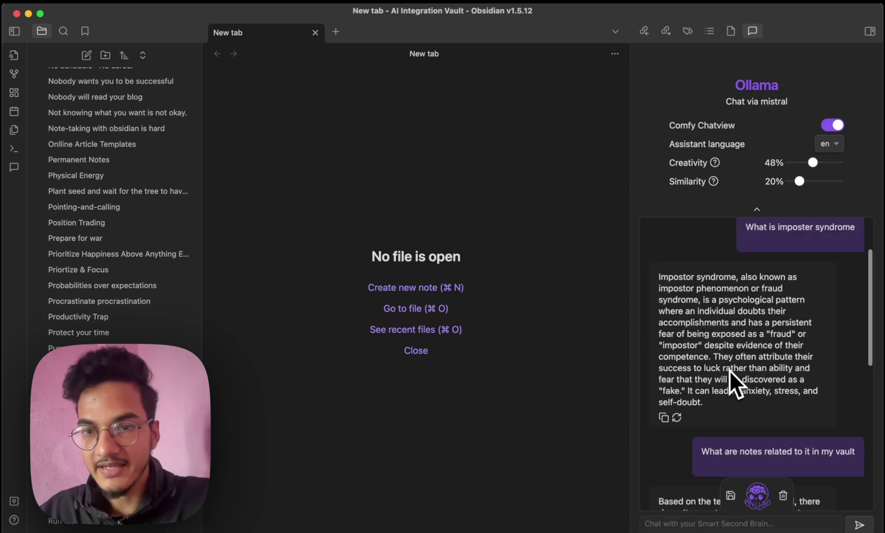
pyautogui.scroll(3, 767, 288)
pyautogui.scroll(-2, 831, 331)
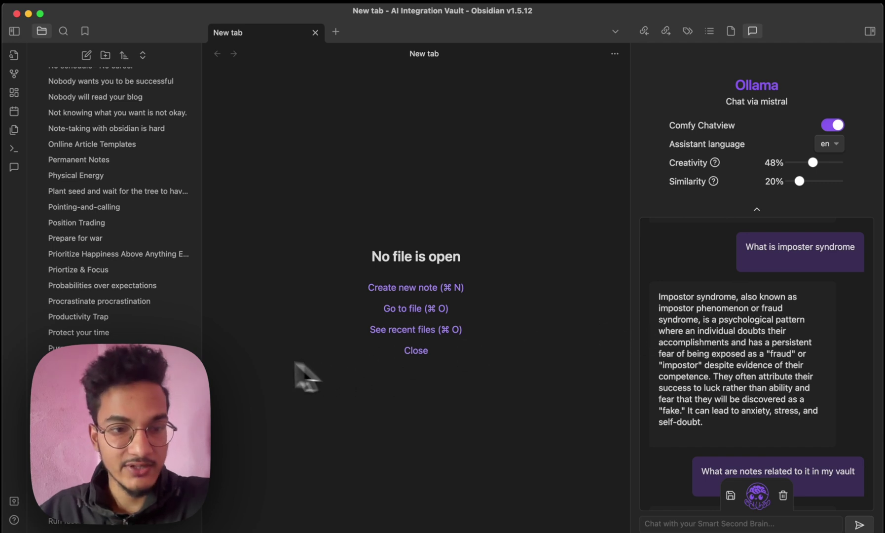
pyautogui.scroll(-1, 755, 409)
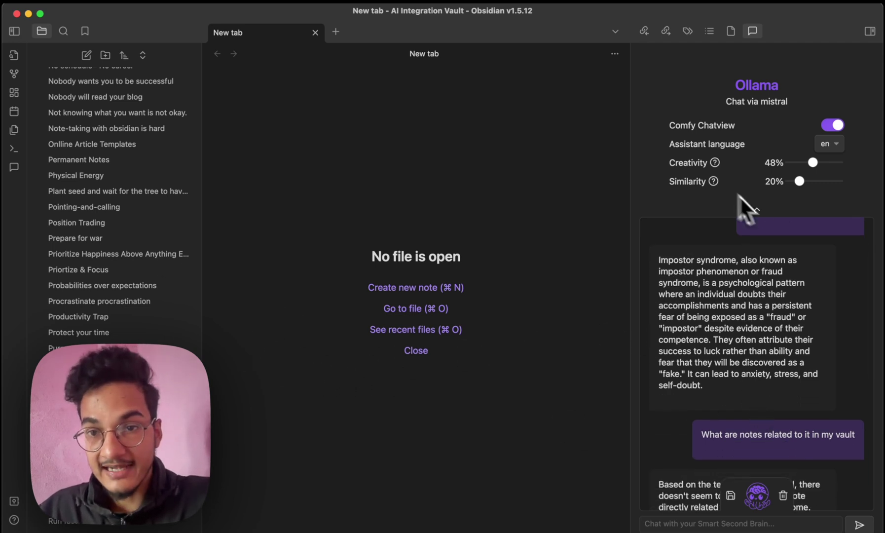
pyautogui.click(808, 163)
pyautogui.scroll(-2, 698, 427)
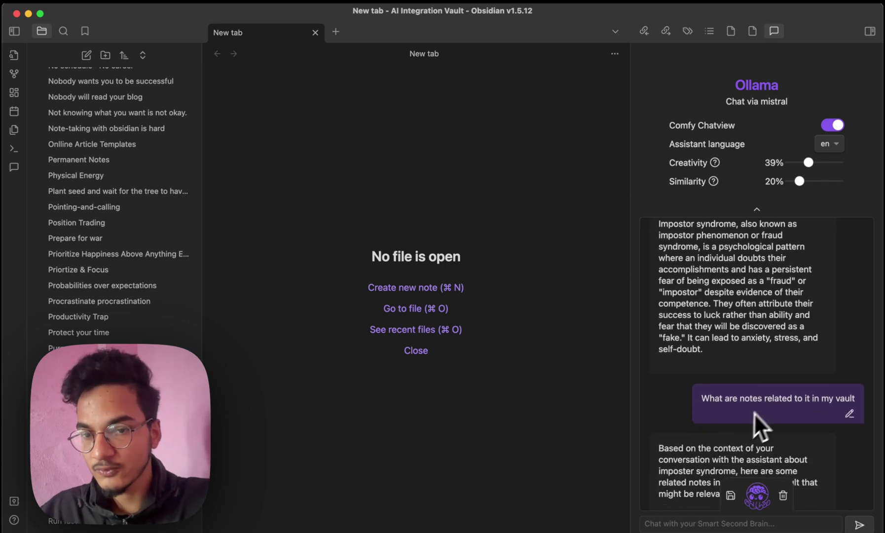
pyautogui.scroll(-3, 752, 343)
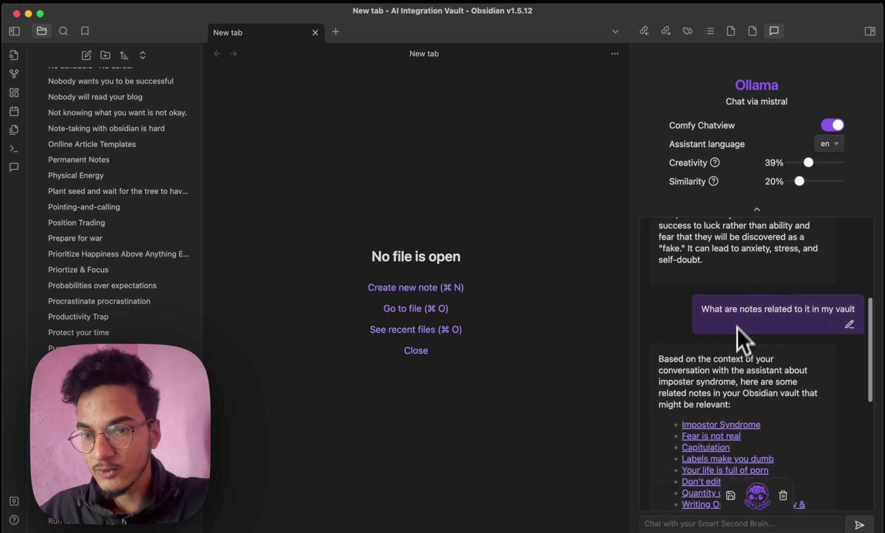
pyautogui.scroll(-1, 740, 320)
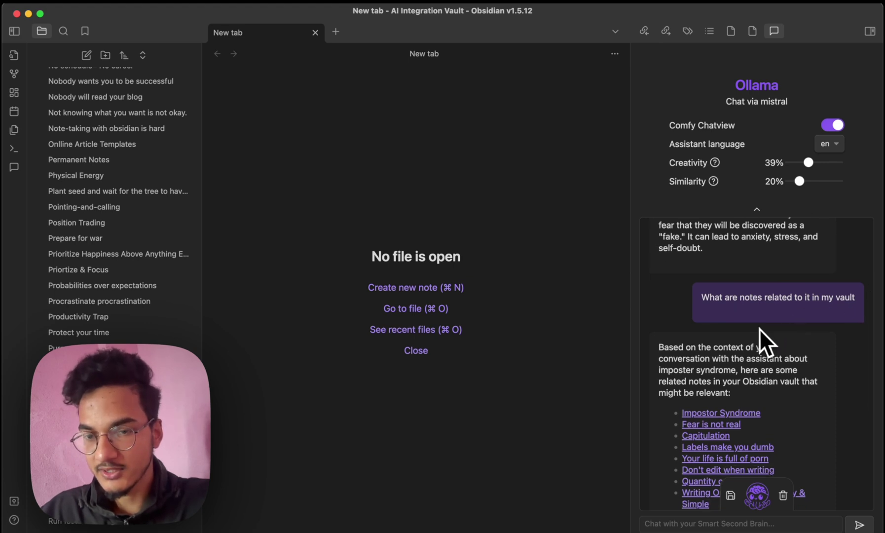
# Open a note linked in the answer, then close the opened note tabs and settings.
pyautogui.moveTo(723, 414)
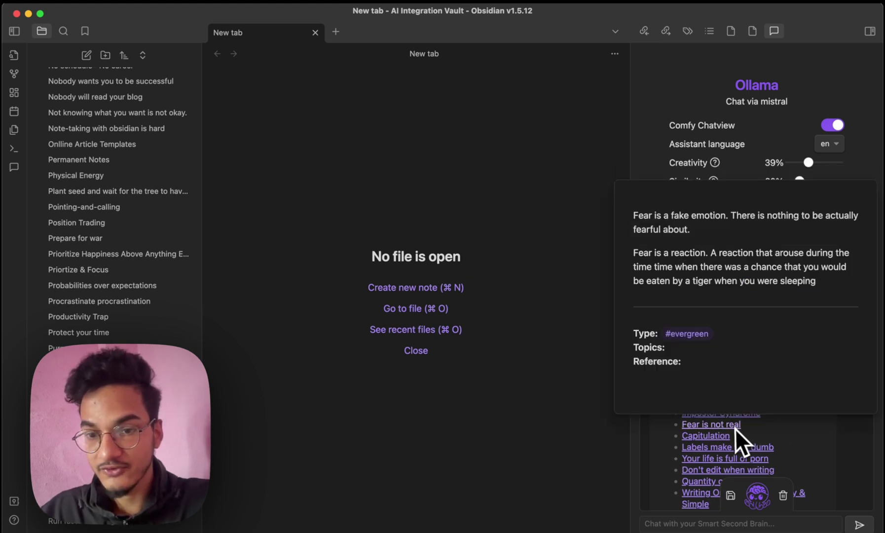
pyautogui.click(701, 482)
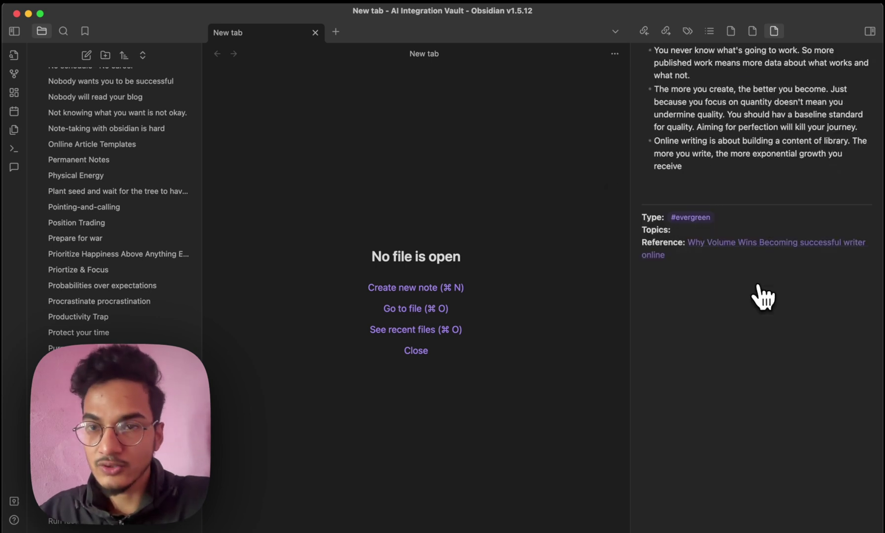
pyautogui.press('super+w')
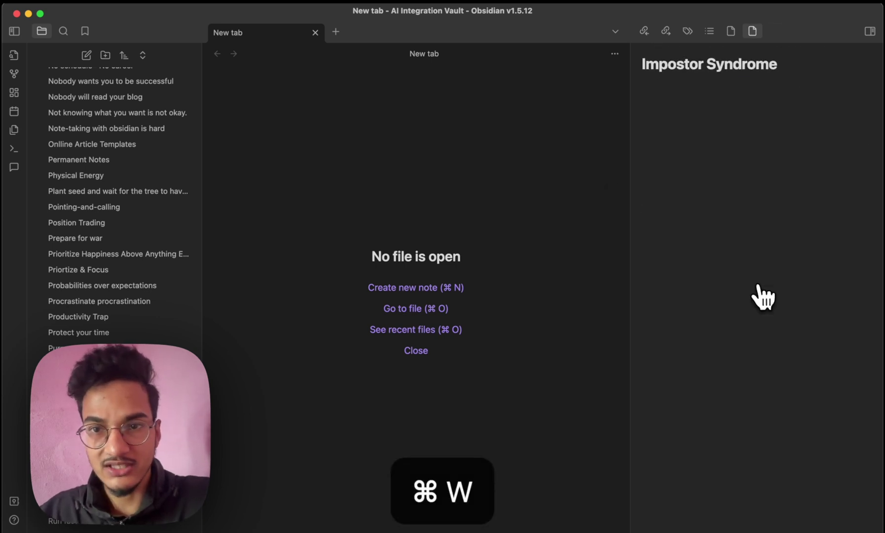
pyautogui.press('super+w')
pyautogui.press('super+w')
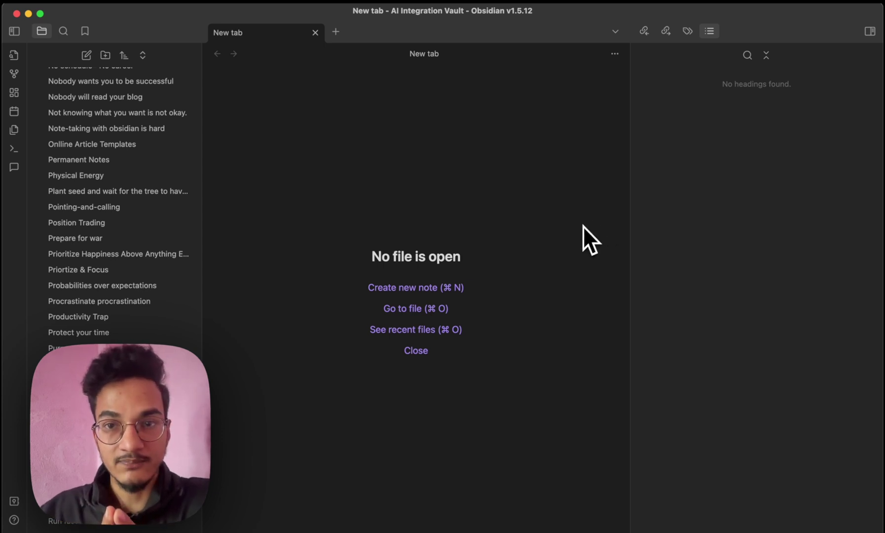
pyautogui.press('super+comma')
pyautogui.press('Escape')
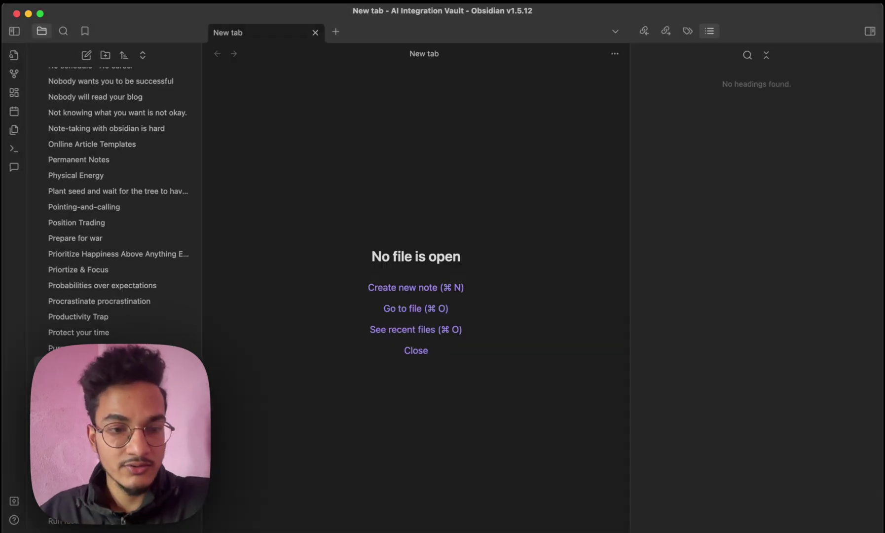
# Switch Smart Second Brain to run its models on your own machine.
pyautogui.click(12, 531)
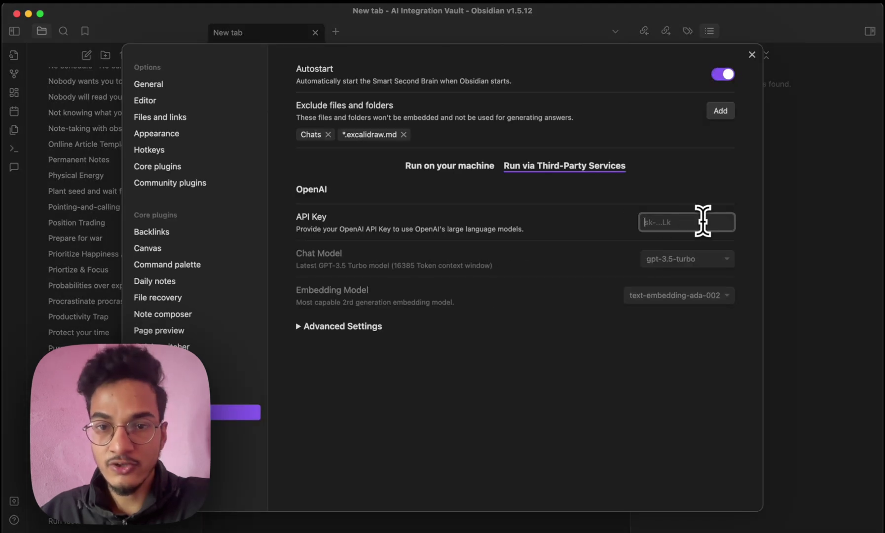
pyautogui.click(467, 169)
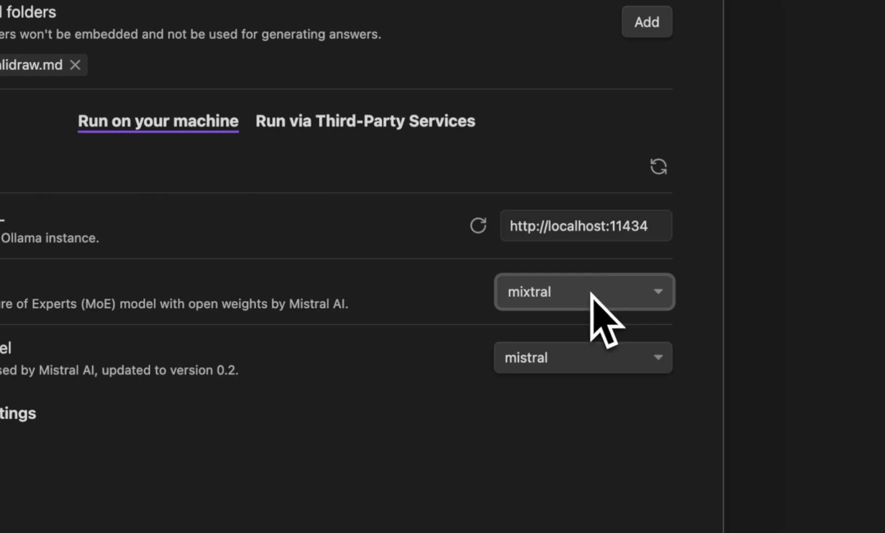
pyautogui.press('space')
pyautogui.click(608, 291)
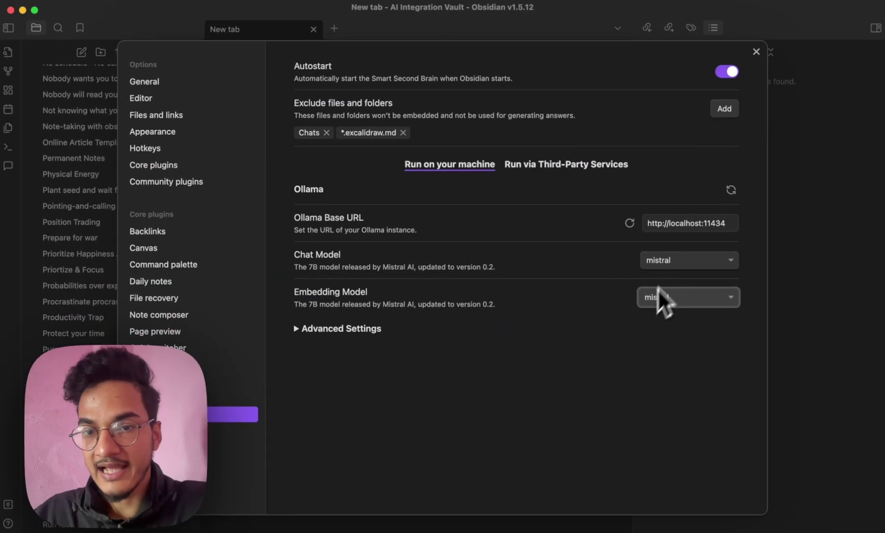
# Set the embedding model to mxbai-embed-large and the chat model to llama2, then close settings.
pyautogui.click(684, 298)
pyautogui.click(672, 356)
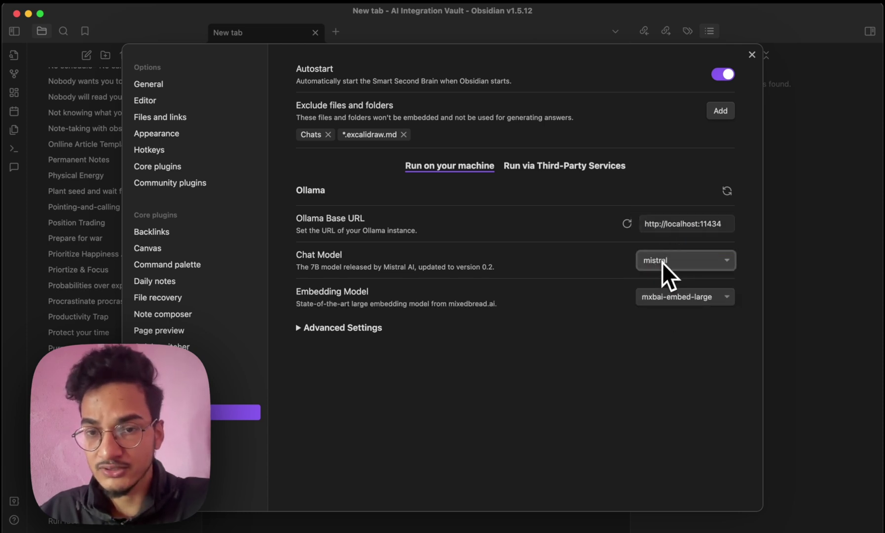
pyautogui.click(685, 240)
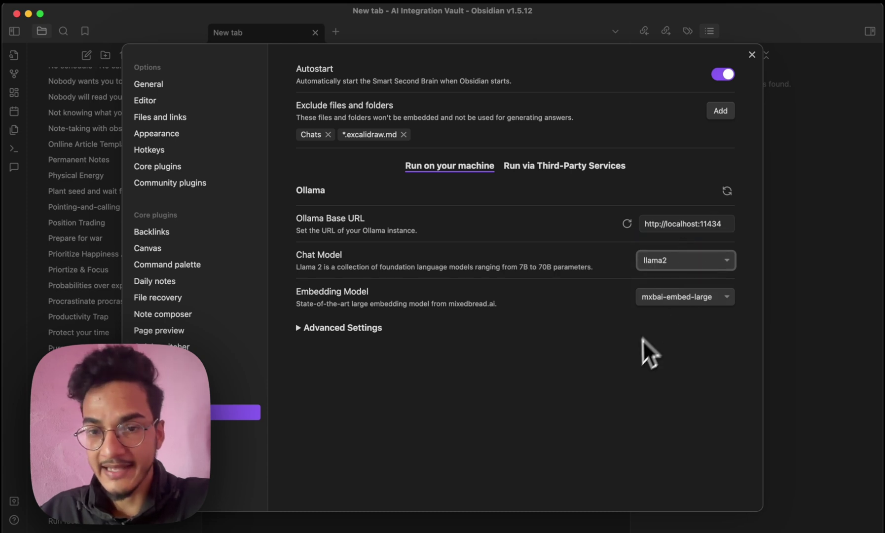
pyautogui.click(678, 328)
pyautogui.click(681, 327)
pyautogui.click(823, 251)
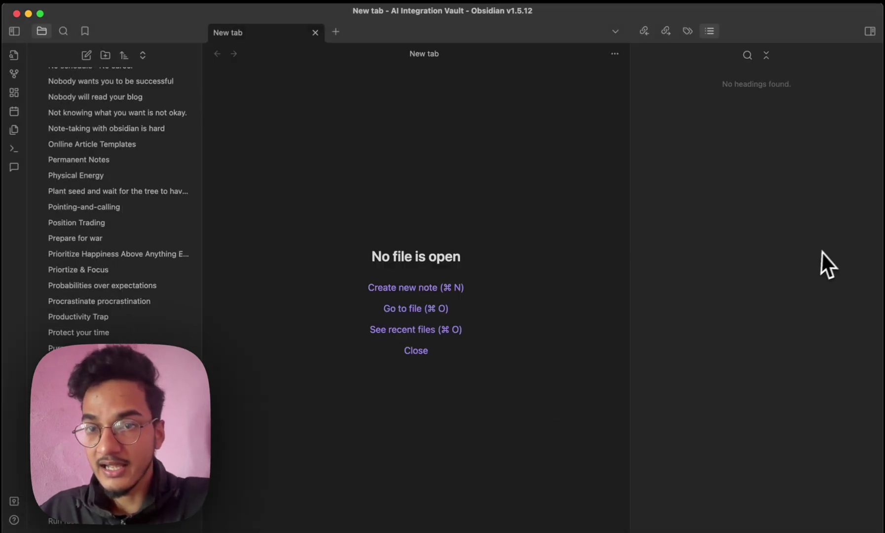
# Open the Smart Second Brain chat from the command palette.
pyautogui.press('super+p')
pyautogui.write('ca')
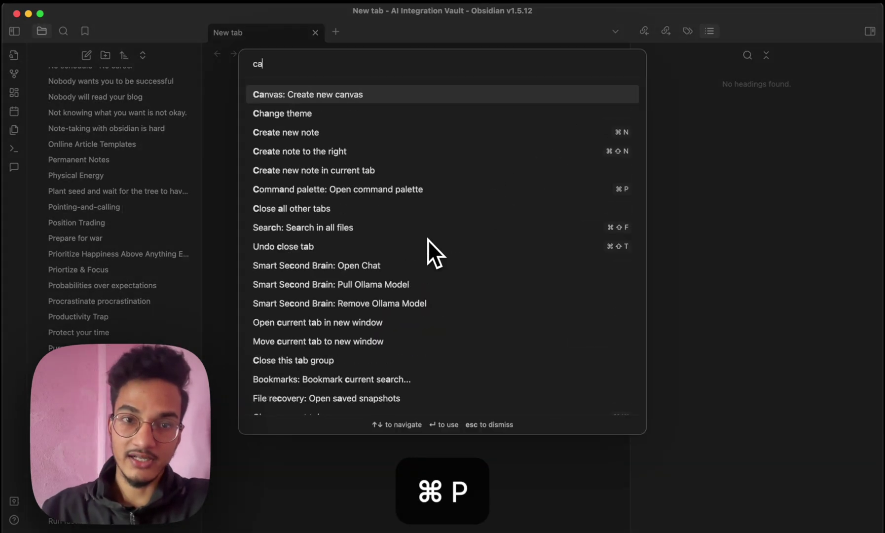
pyautogui.press('BackSpace')
pyautogui.write('hat')
pyautogui.press('Return')
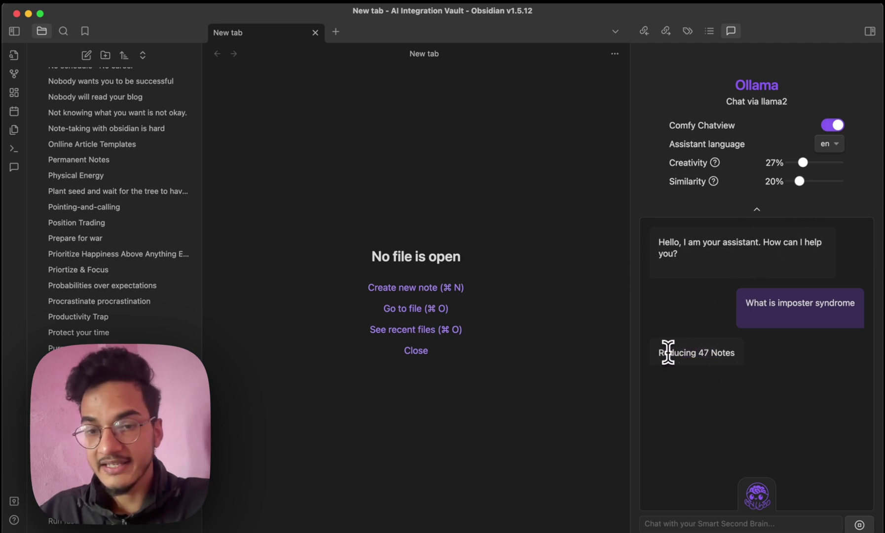
# Raise Similarity to 32%, clear the chat and resend 'What is imposter syndrome'.
pyautogui.moveTo(799, 181); pyautogui.dragTo(815, 162)
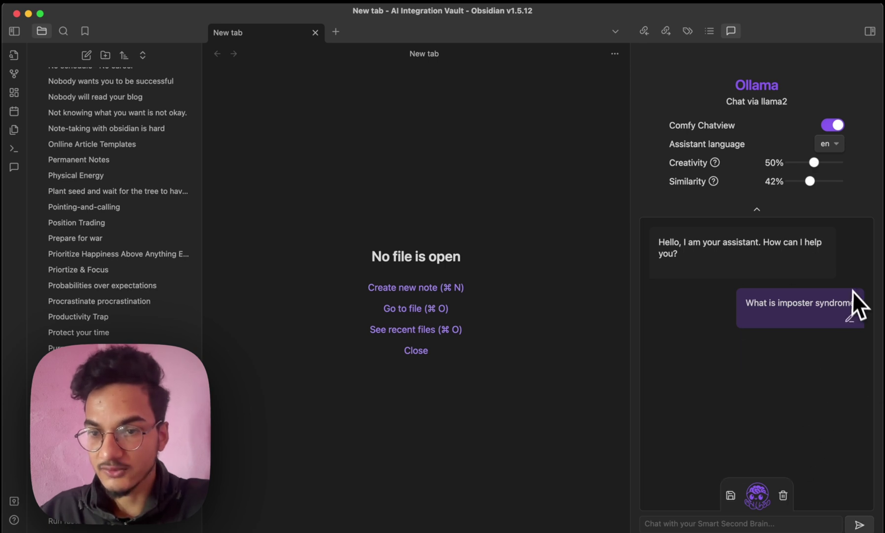
pyautogui.click(851, 317)
pyautogui.click(783, 495)
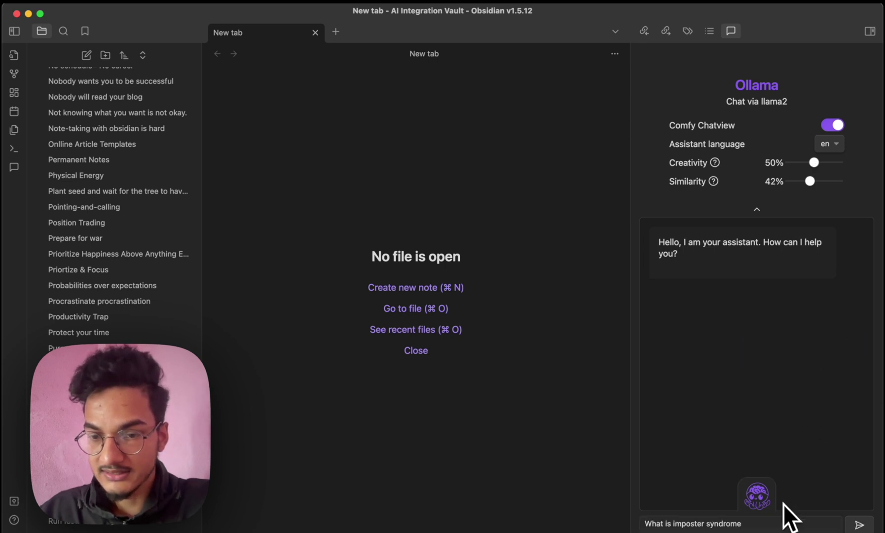
pyautogui.click(860, 524)
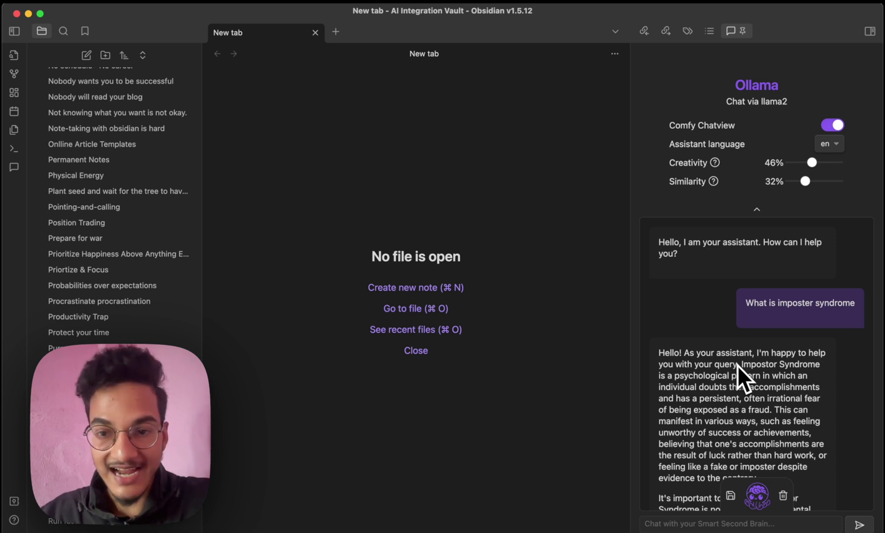
# Dismiss the plugin settings and scroll through llama2's imposter syndrome answer and its linked note references.
pyautogui.click(13, 531)
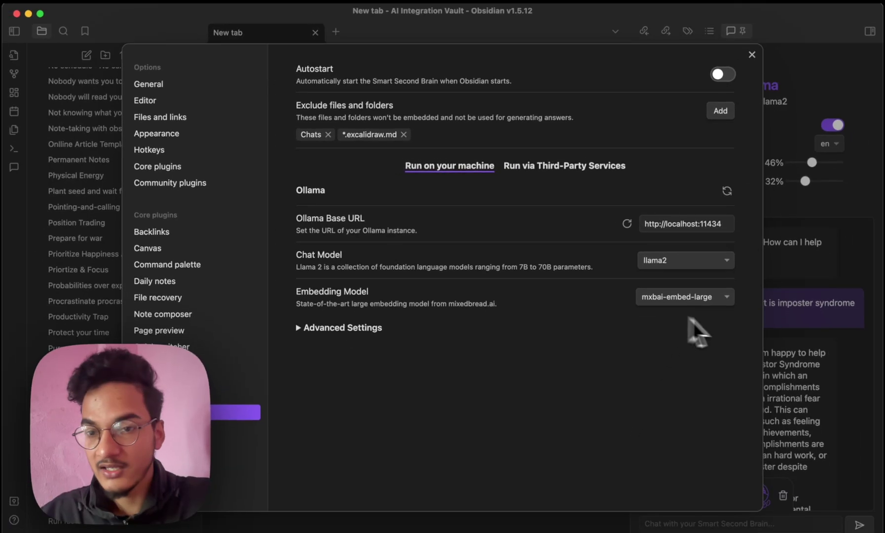
pyautogui.click(805, 355)
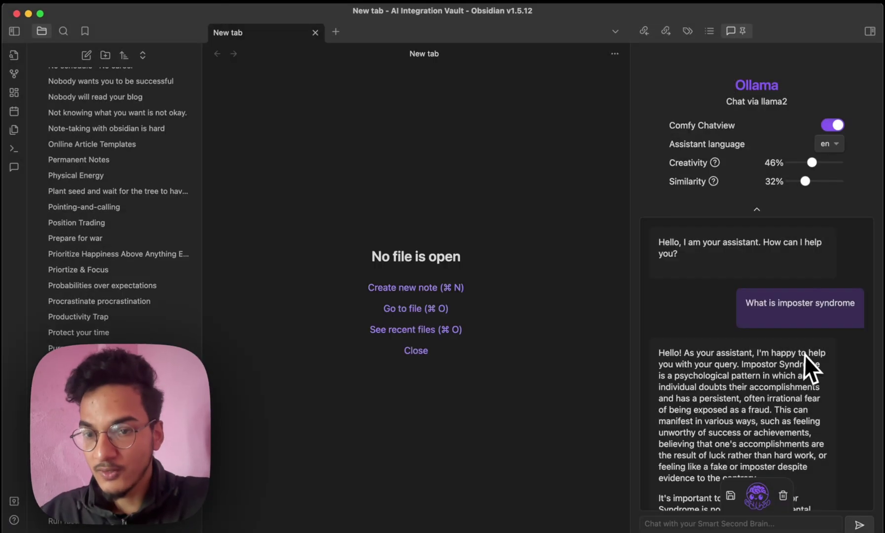
pyautogui.moveTo(762, 306)
pyautogui.scroll(-1, 760, 301)
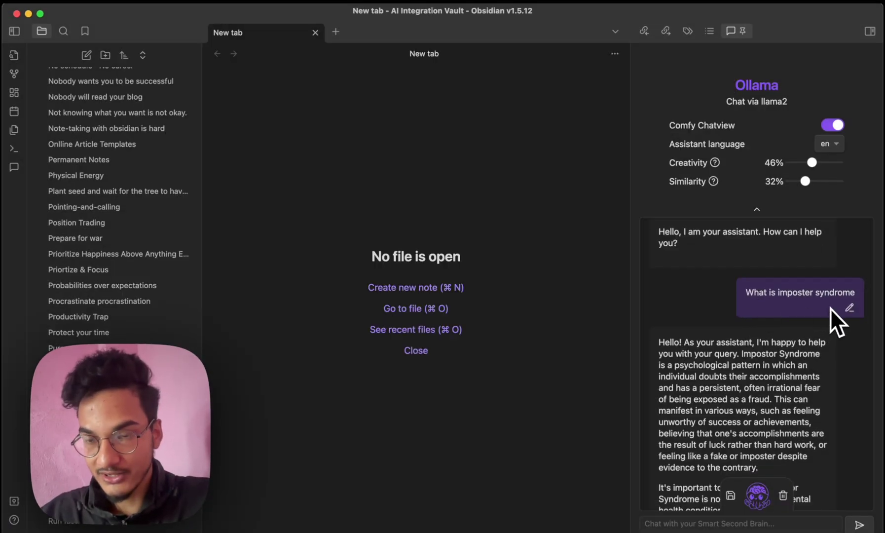
pyautogui.scroll(-5, 791, 341)
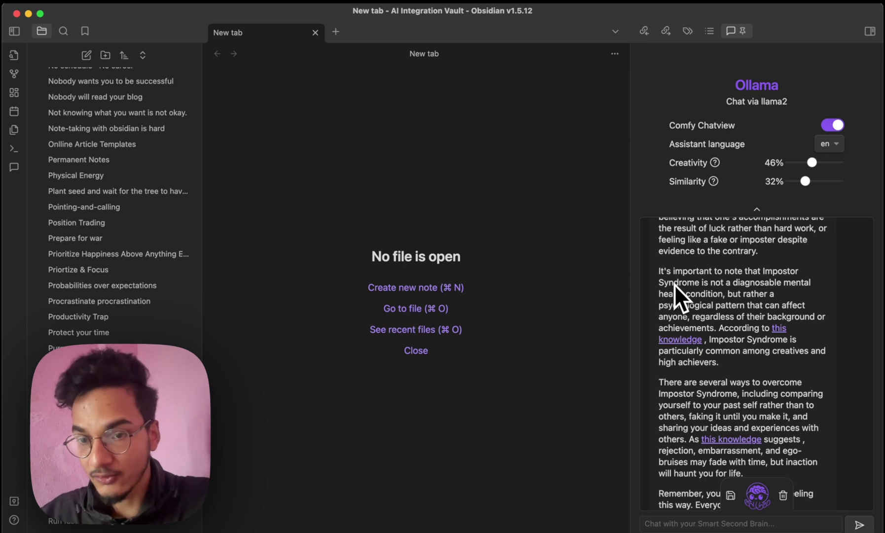
pyautogui.scroll(-1, 712, 299)
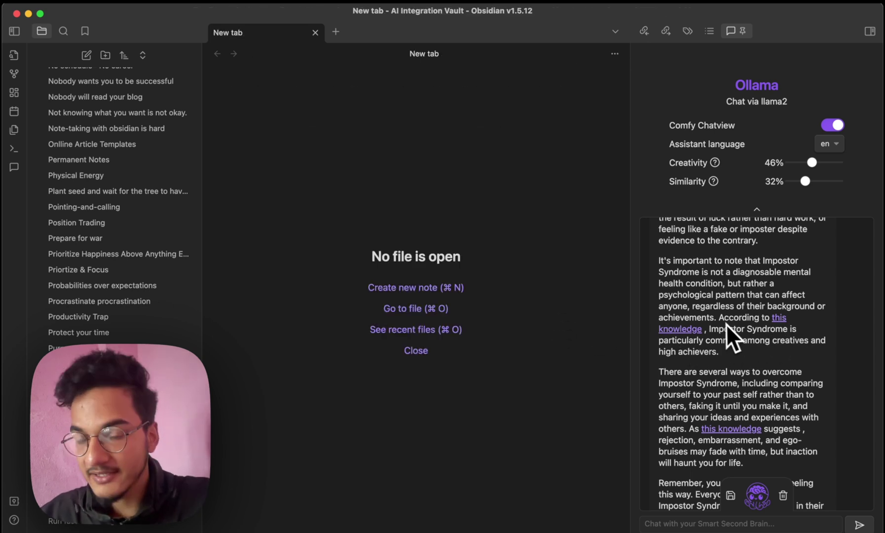
pyautogui.scroll(-1, 759, 337)
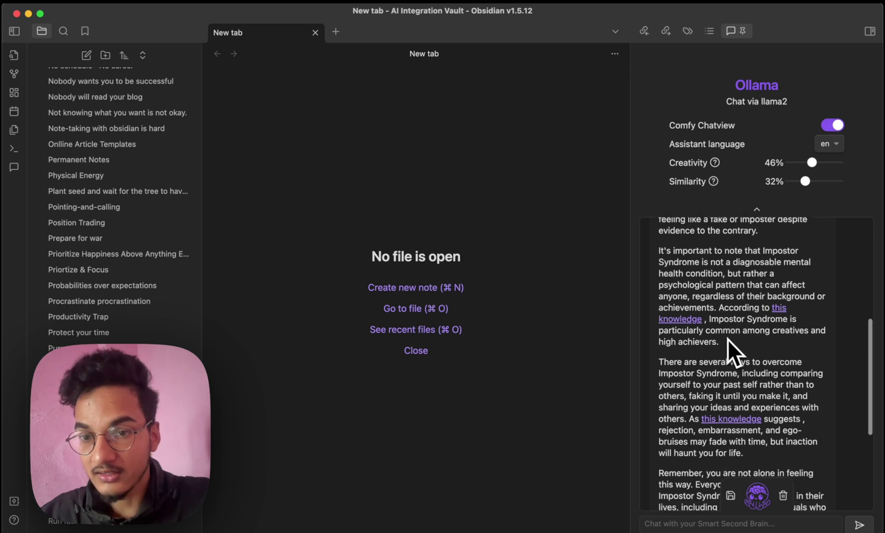
pyautogui.scroll(-2, 724, 323)
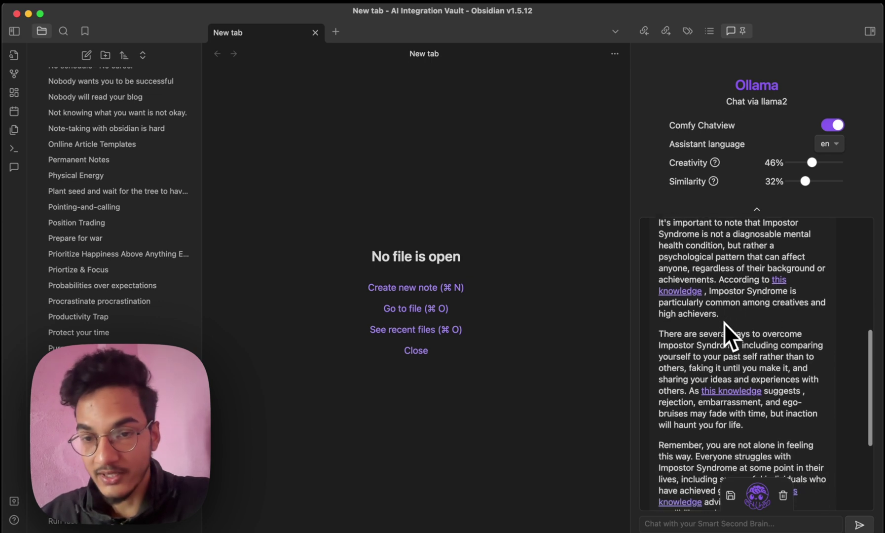
# Open the cited note 'Get Over the Fear of Being Embarassed' and scroll through it.
pyautogui.click(742, 392)
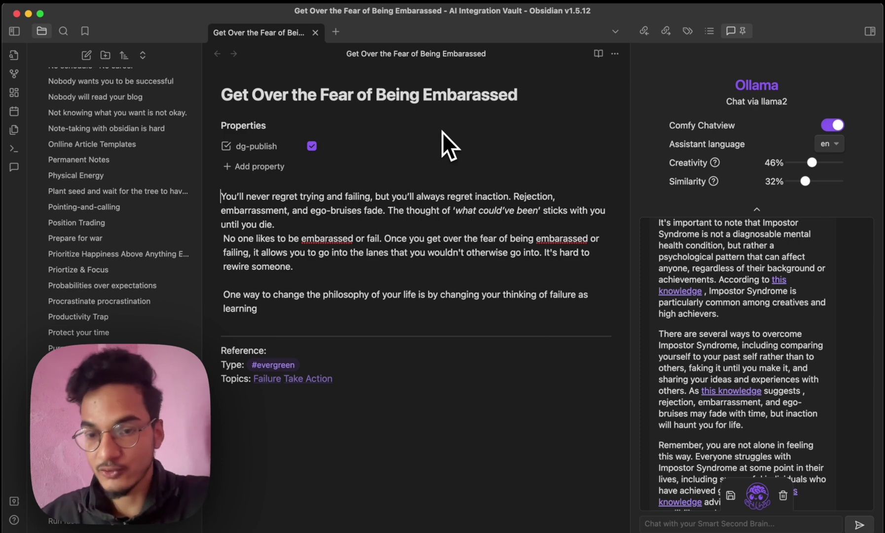
pyautogui.scroll(-2, 442, 132)
pyautogui.scroll(-4, 802, 377)
pyautogui.scroll(-2, 780, 360)
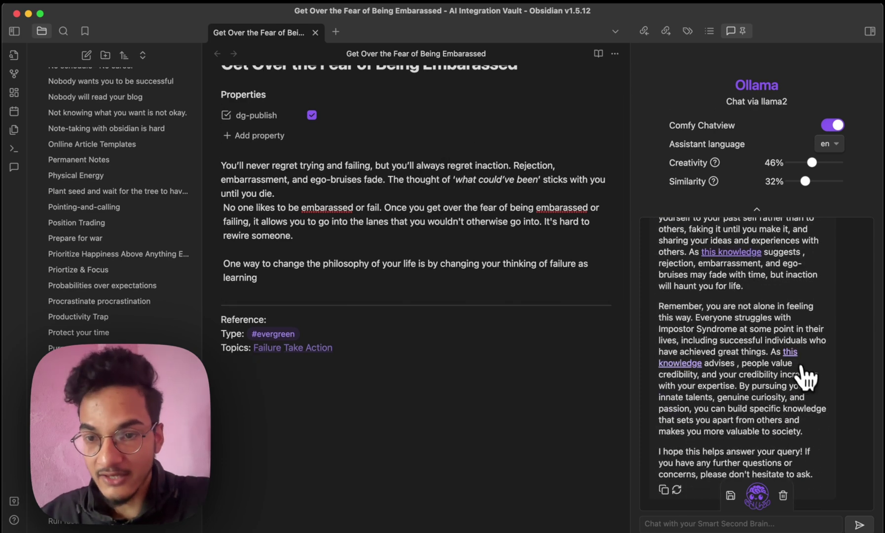
# Open the cited note 'How to be valued for what you know', then reopen the plugin settings.
pyautogui.click(791, 352)
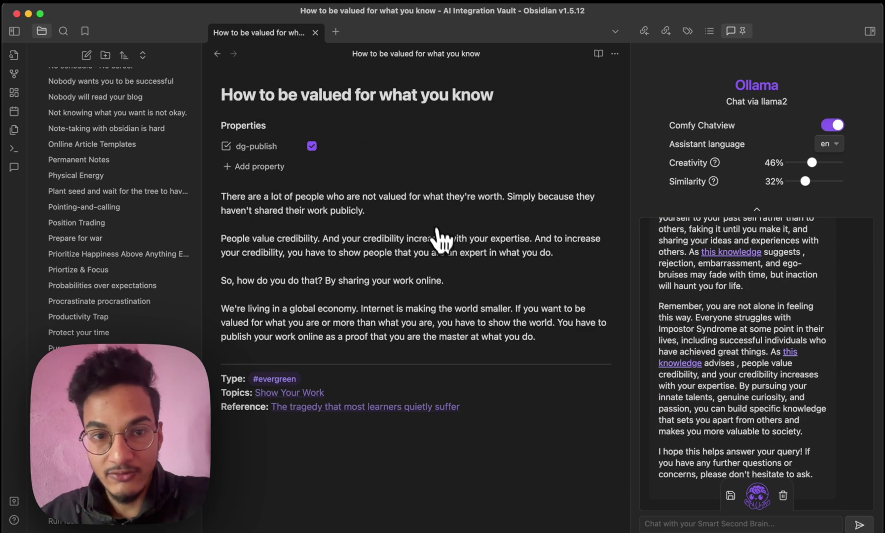
pyautogui.scroll(-1, 444, 242)
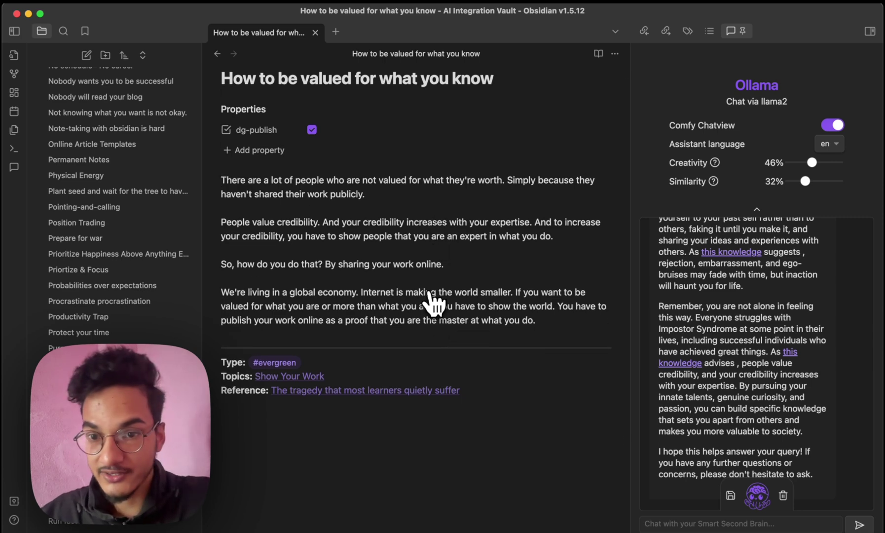
pyautogui.scroll(-1, 738, 412)
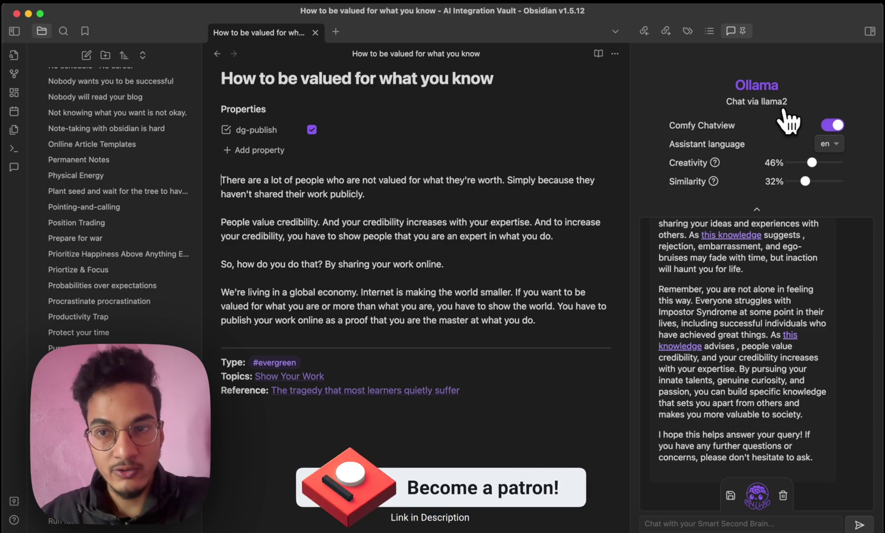
pyautogui.press('super+comma')
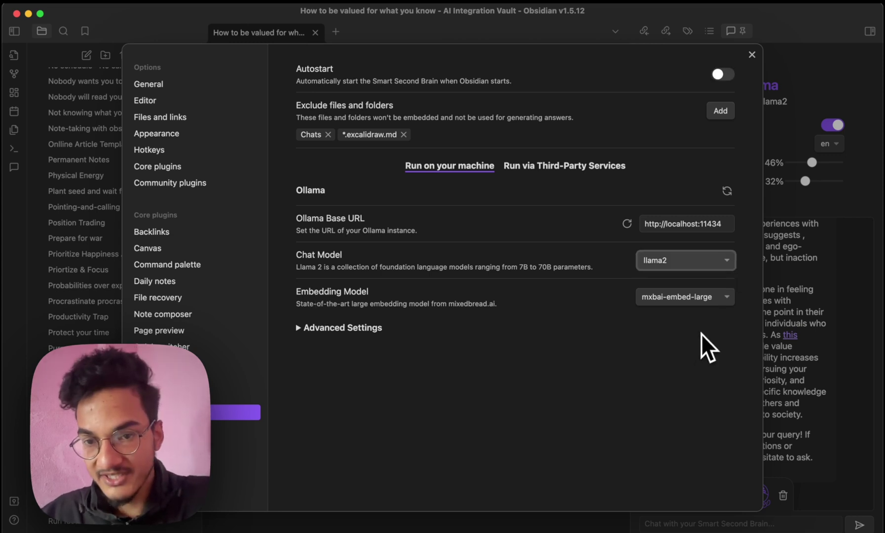
# Close settings and ask the assistant 'What is 100 hour rule'.
pyautogui.click(703, 525)
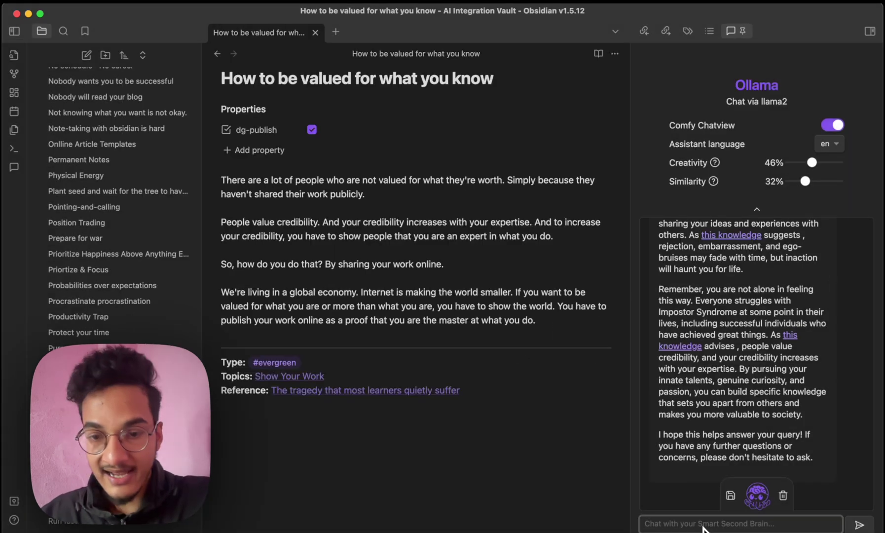
pyautogui.write('What is 100 hou')
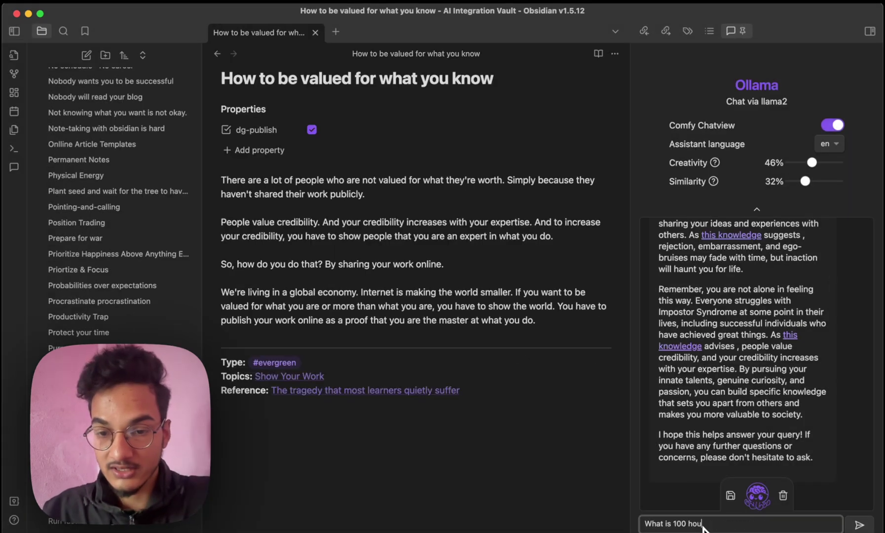
pyautogui.write('r rule')
pyautogui.press('Return')
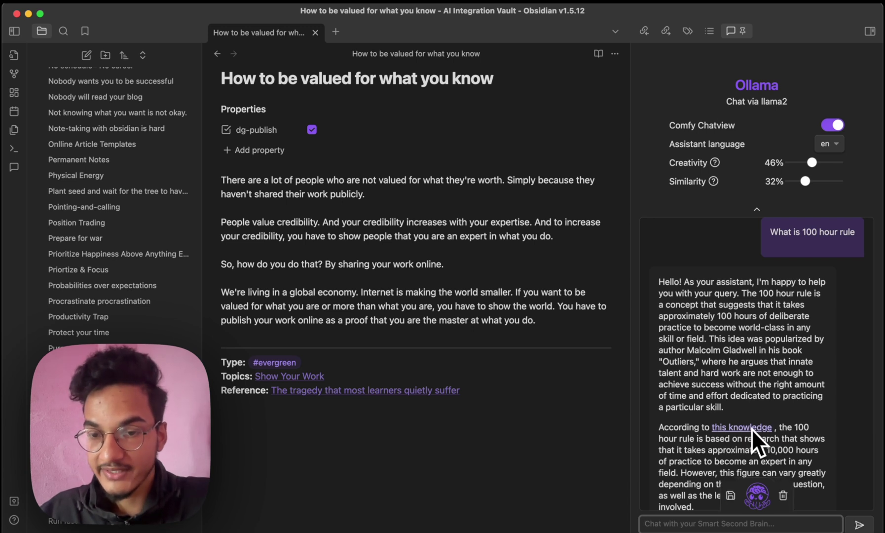
# Review the 100 hour rule answer and its linked source note.
pyautogui.moveTo(751, 429)
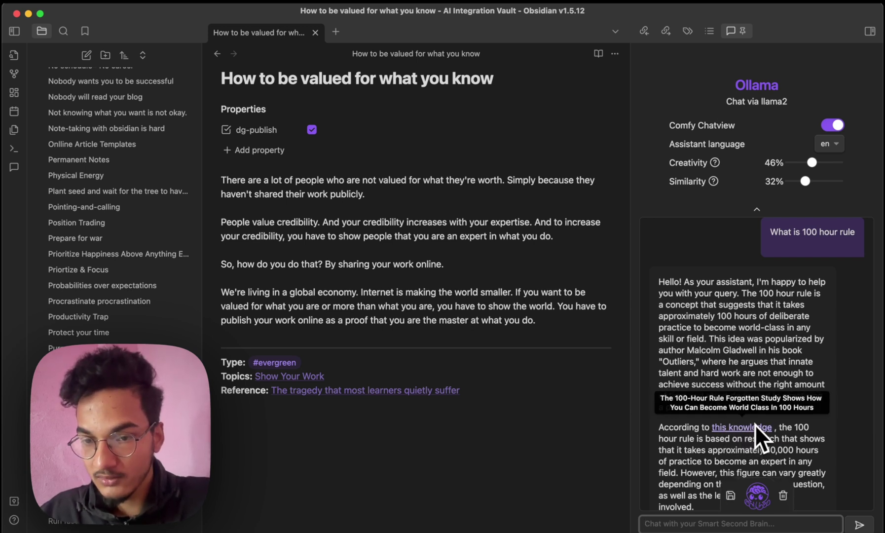
pyautogui.scroll(-5, 744, 460)
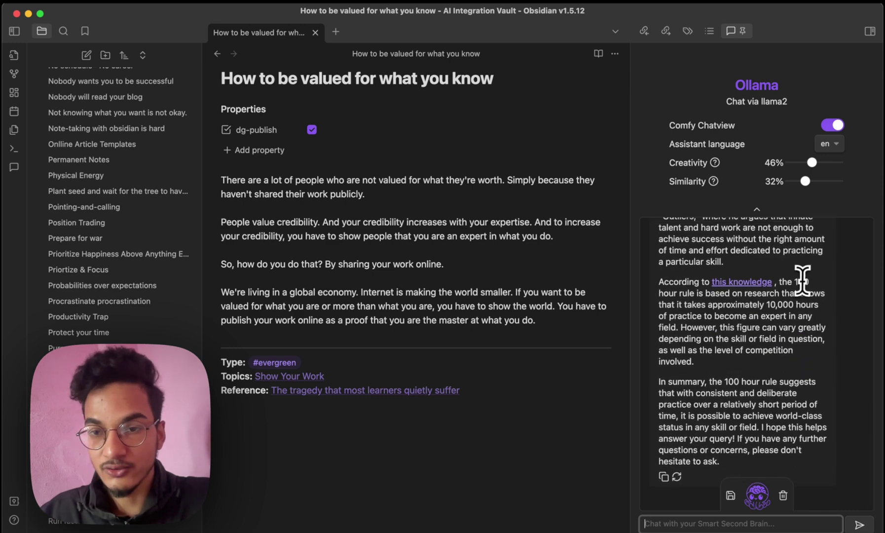
pyautogui.moveTo(800, 279); pyautogui.dragTo(698, 400)
pyautogui.click(697, 400)
pyautogui.scroll(1, 803, 395)
pyautogui.scroll(10, 804, 399)
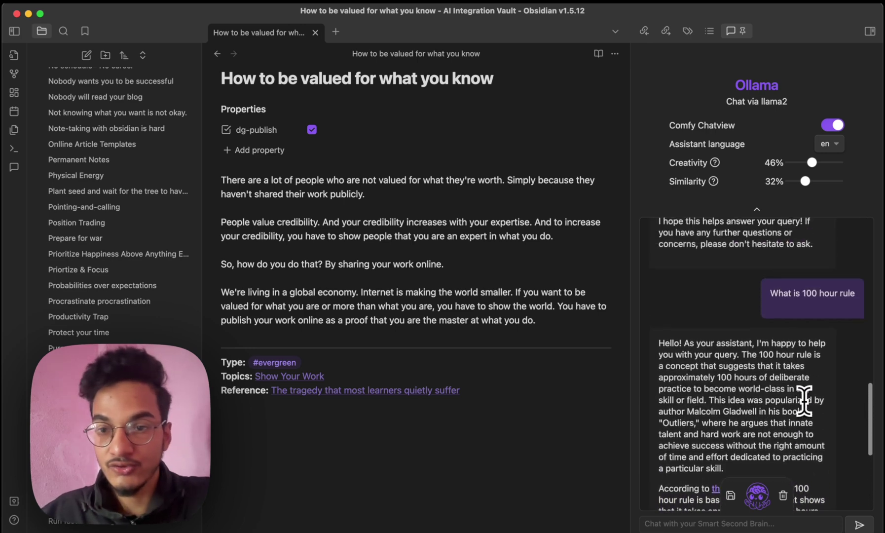
pyautogui.click(776, 7)
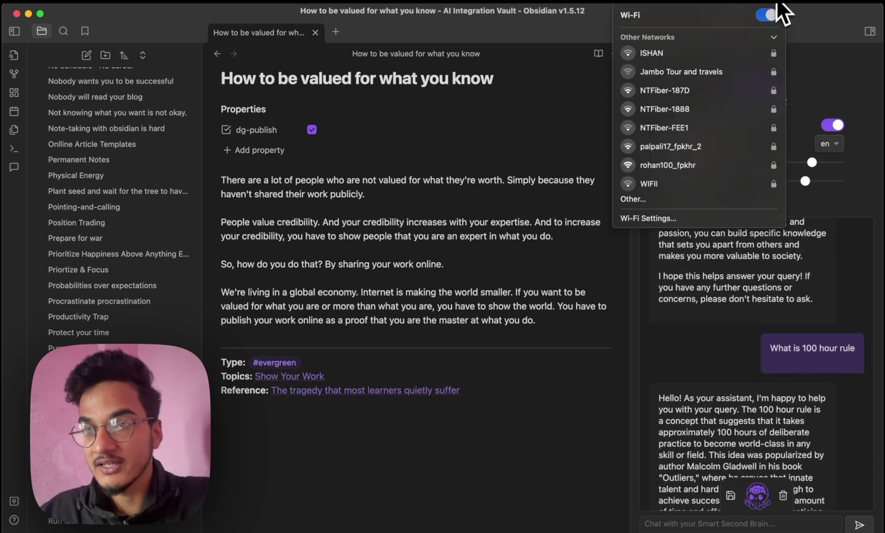
pyautogui.click(755, 330)
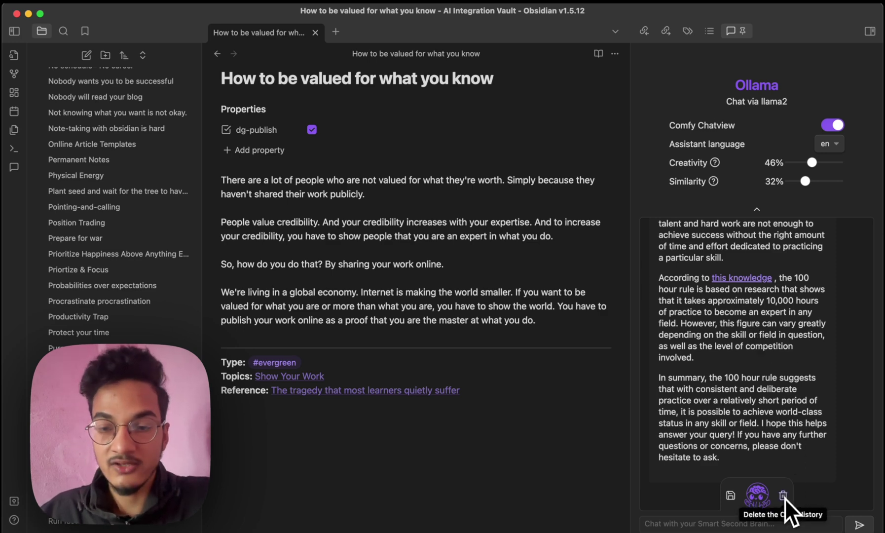
pyautogui.scroll(5, 743, 317)
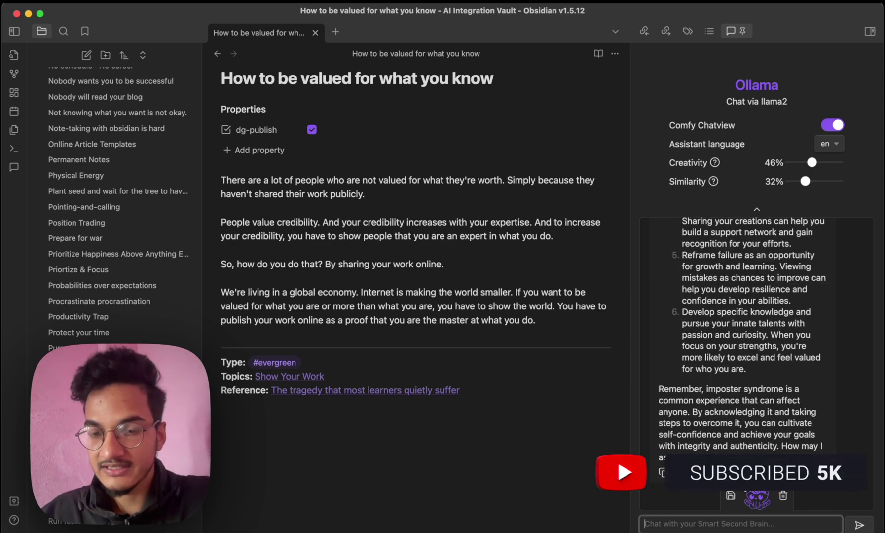
# Save the chat as a note in the Chats folder and turn off answering from vault notes.
pyautogui.click(731, 496)
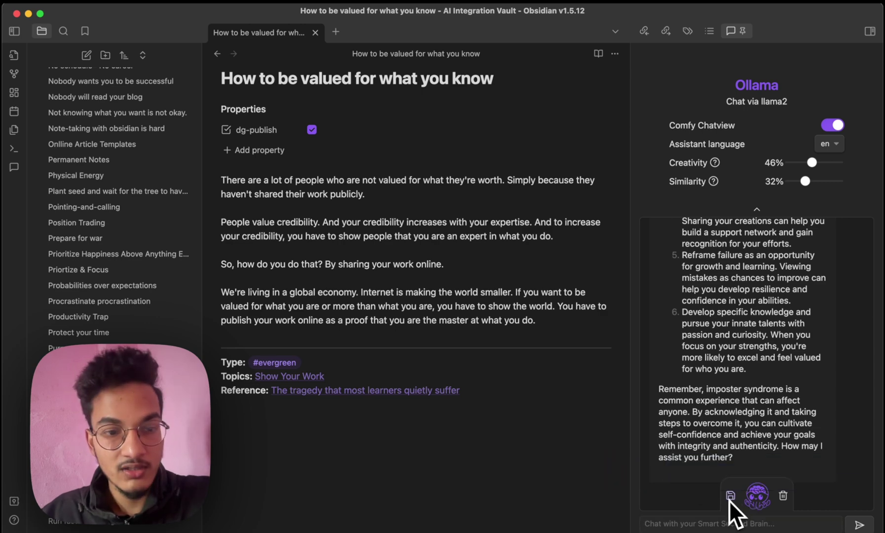
pyautogui.scroll(10, 58, 165)
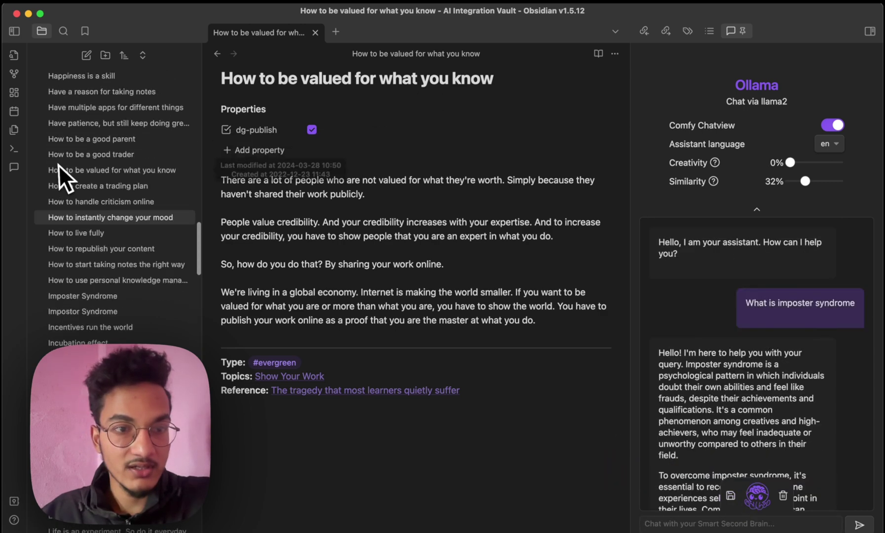
pyautogui.scroll(15, 57, 165)
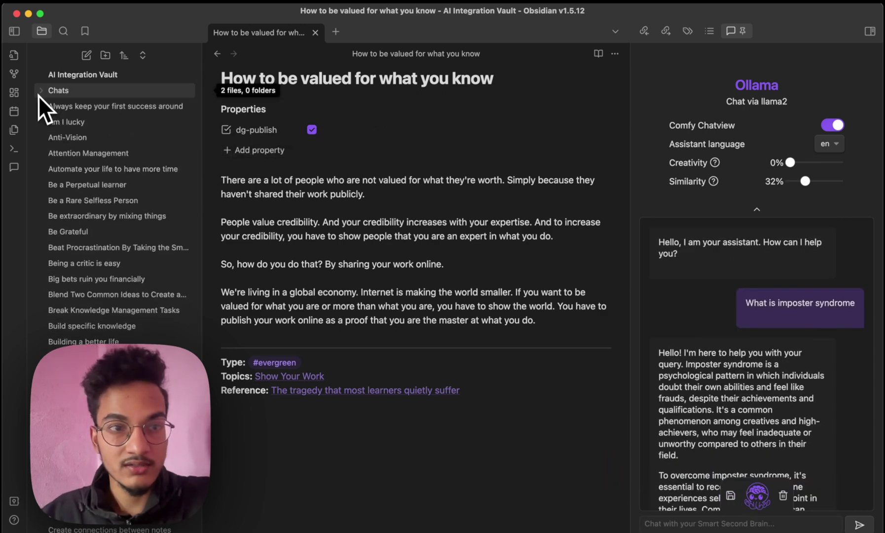
pyautogui.click(45, 92)
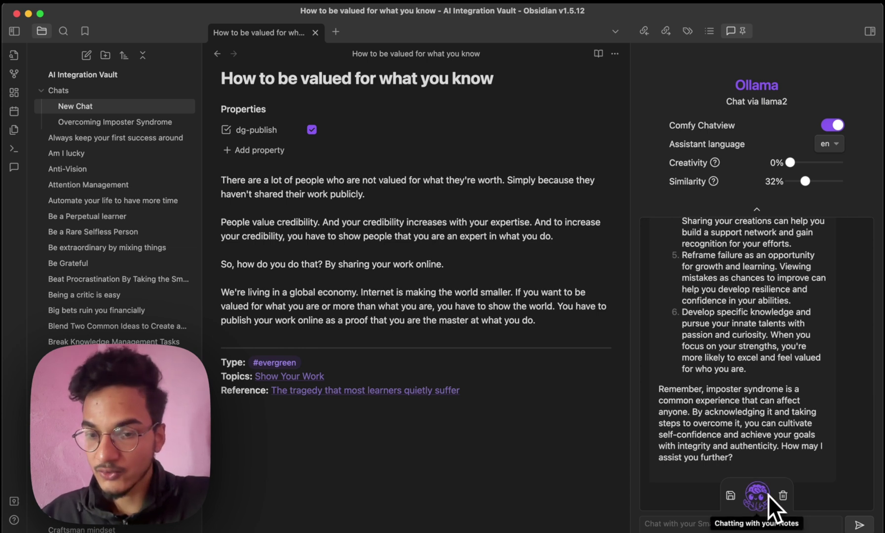
pyautogui.click(763, 497)
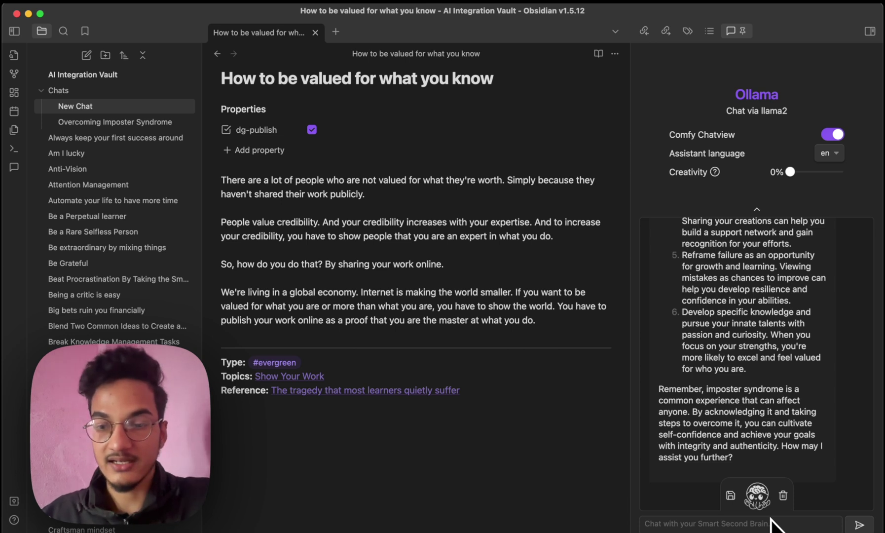
# Clear the chat history, hide the chat panel and close the open note tab.
pyautogui.click(783, 495)
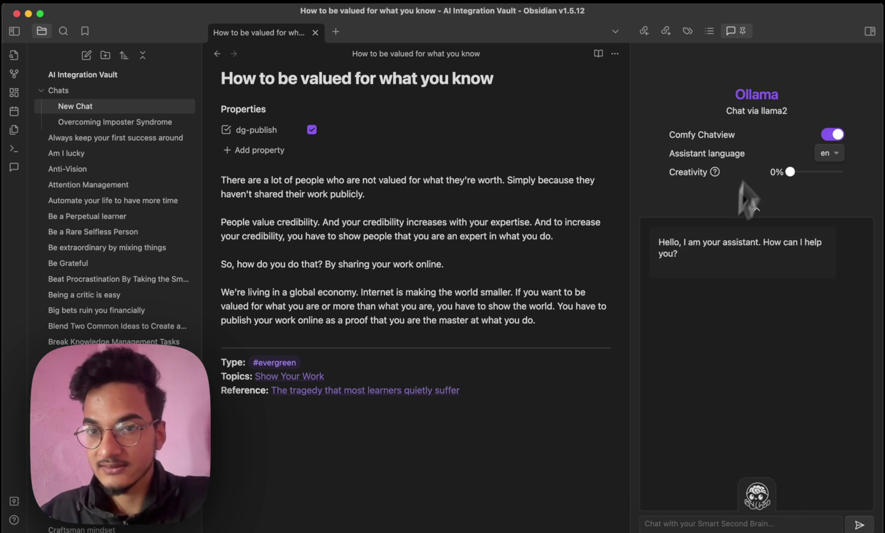
pyautogui.click(870, 32)
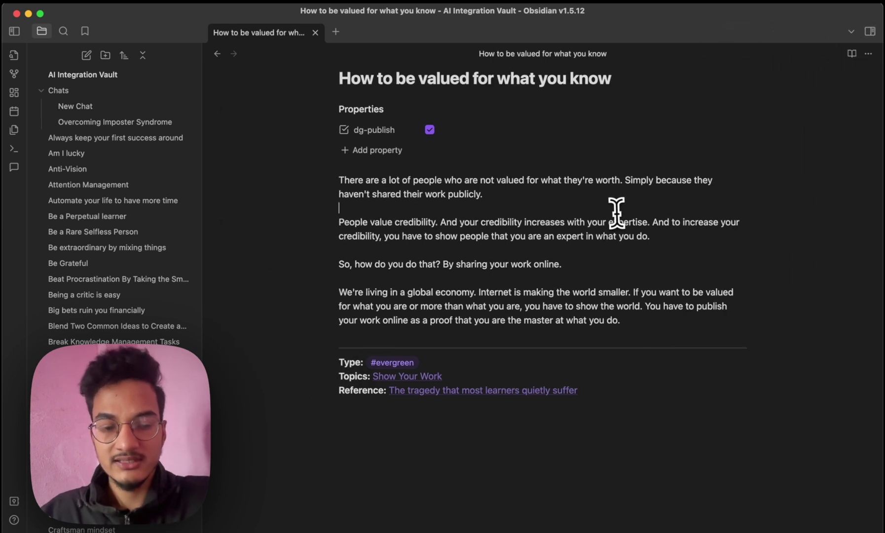
pyautogui.press('super+w')
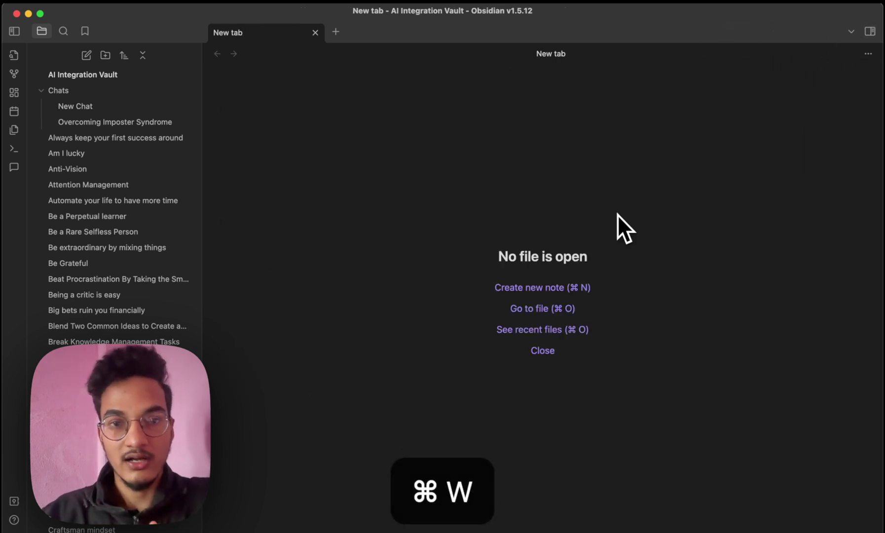